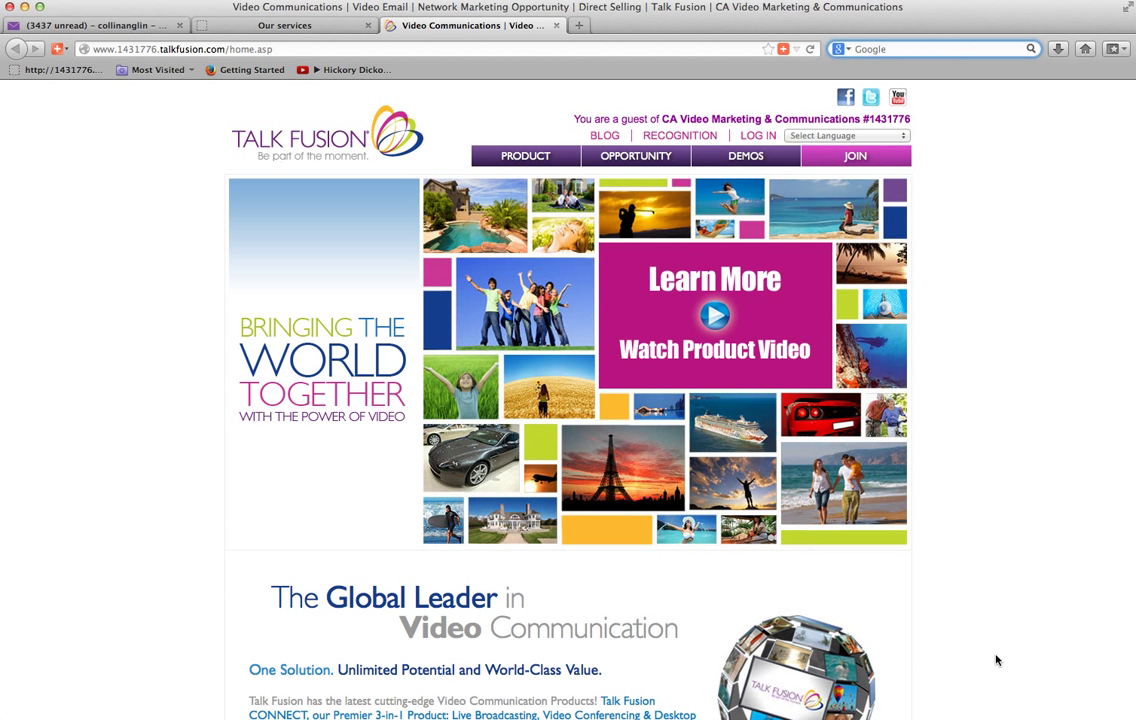
Step: Open the Talk Fusion Video Communication Center welcome page in a new tab
key(super+k)
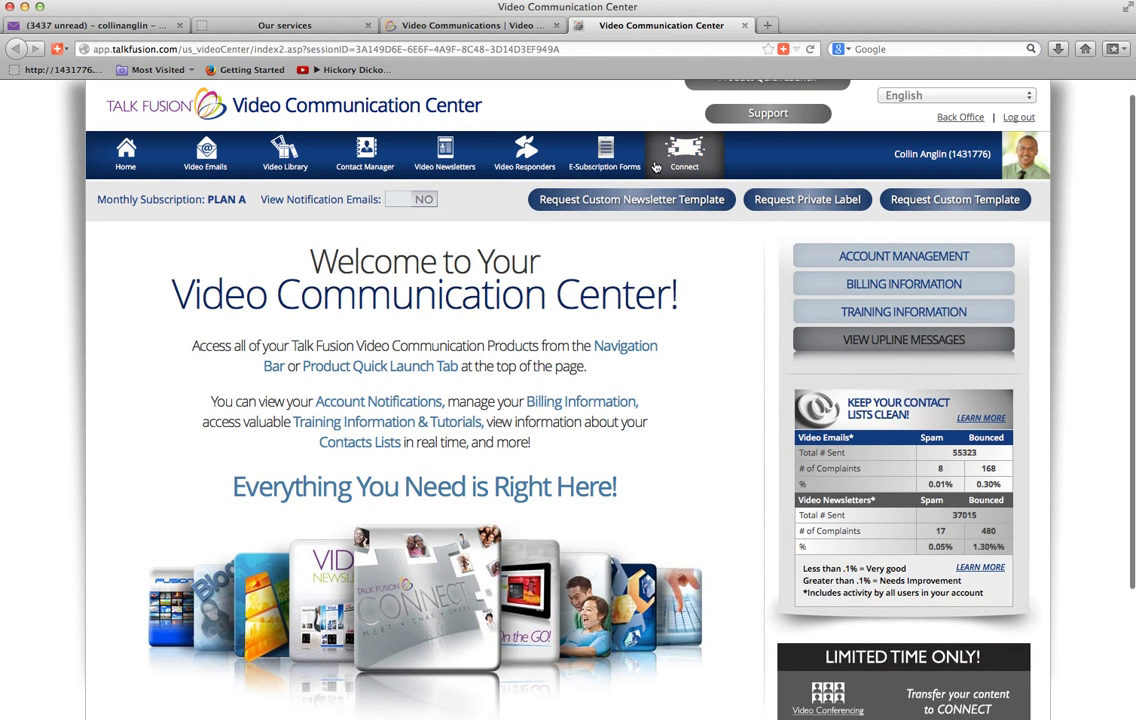
Step: Launch the CONNECT dashboard, look over its contents, and go to My Profile
click(685, 155)
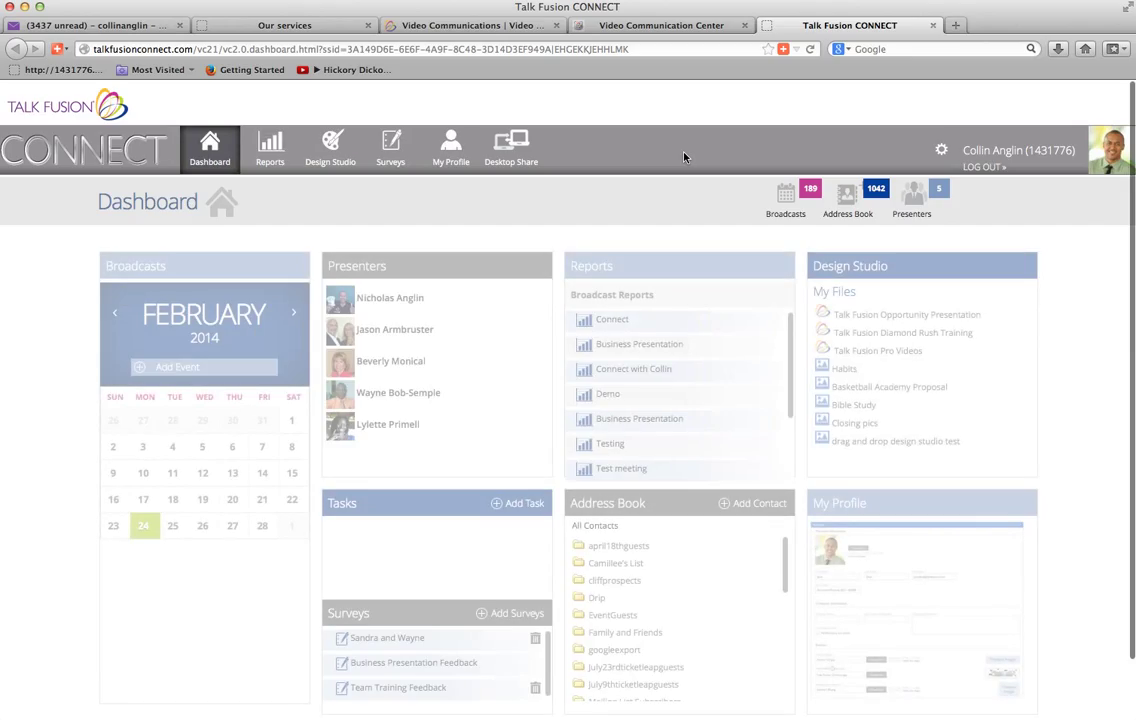
scroll(542, 235, down, 2)
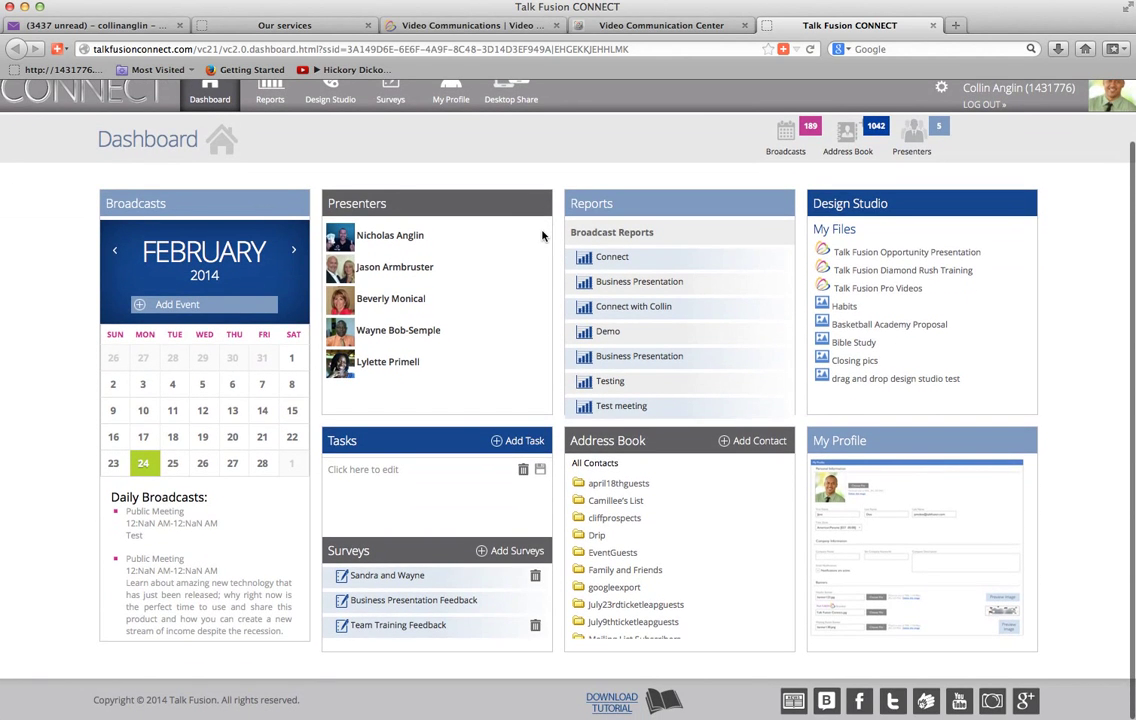
scroll(600, 300, down, 3)
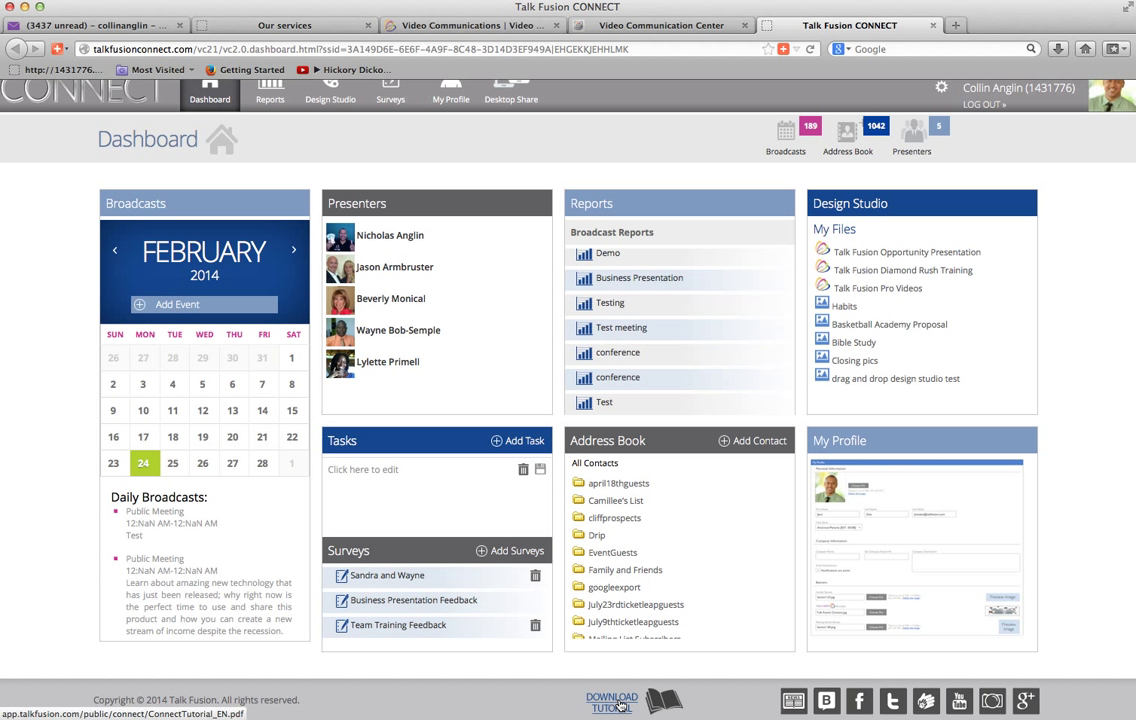
scroll(620, 705, down, 1)
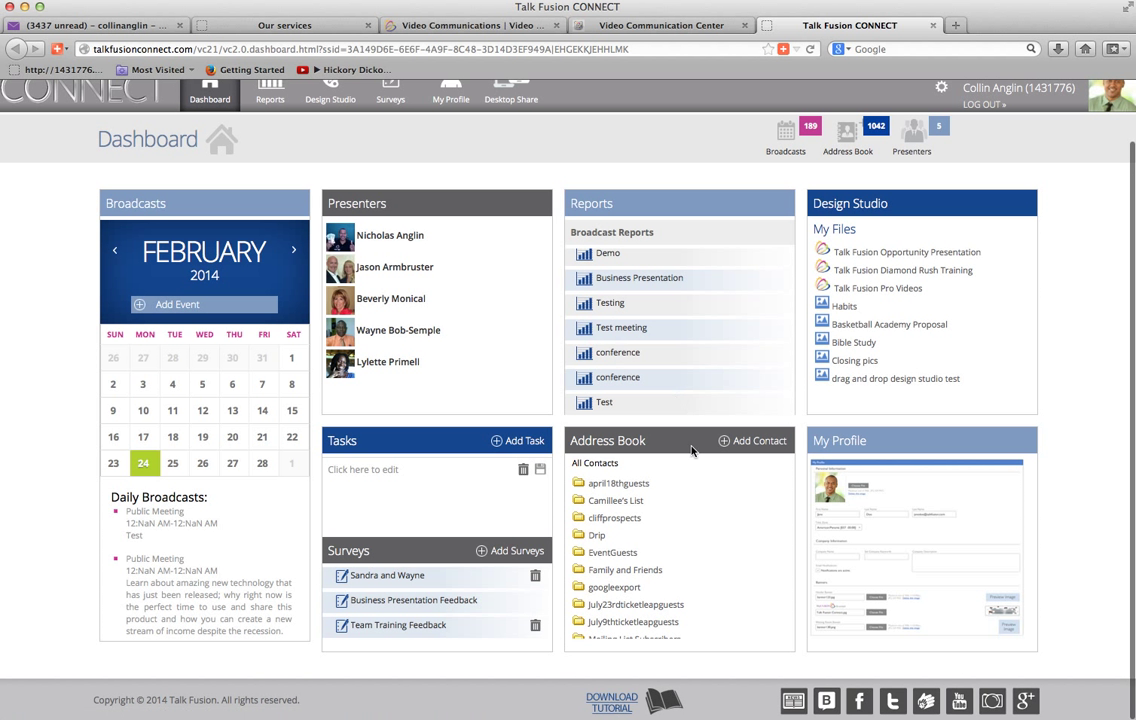
scroll(545, 274, up, 1)
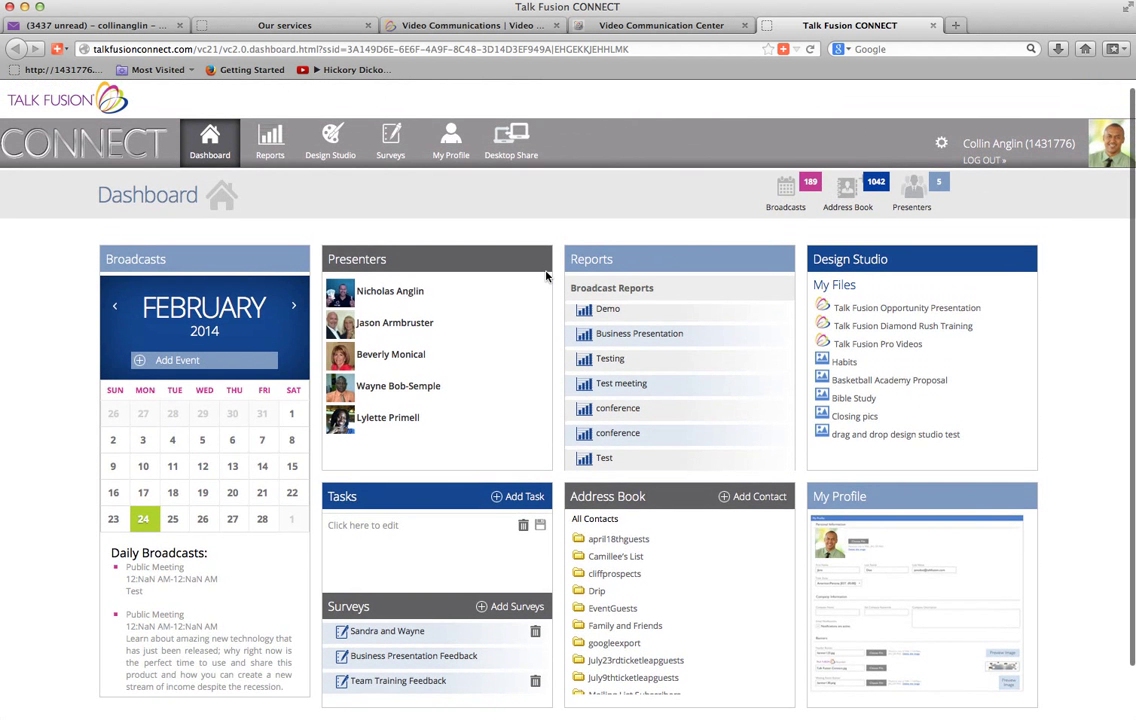
click(448, 148)
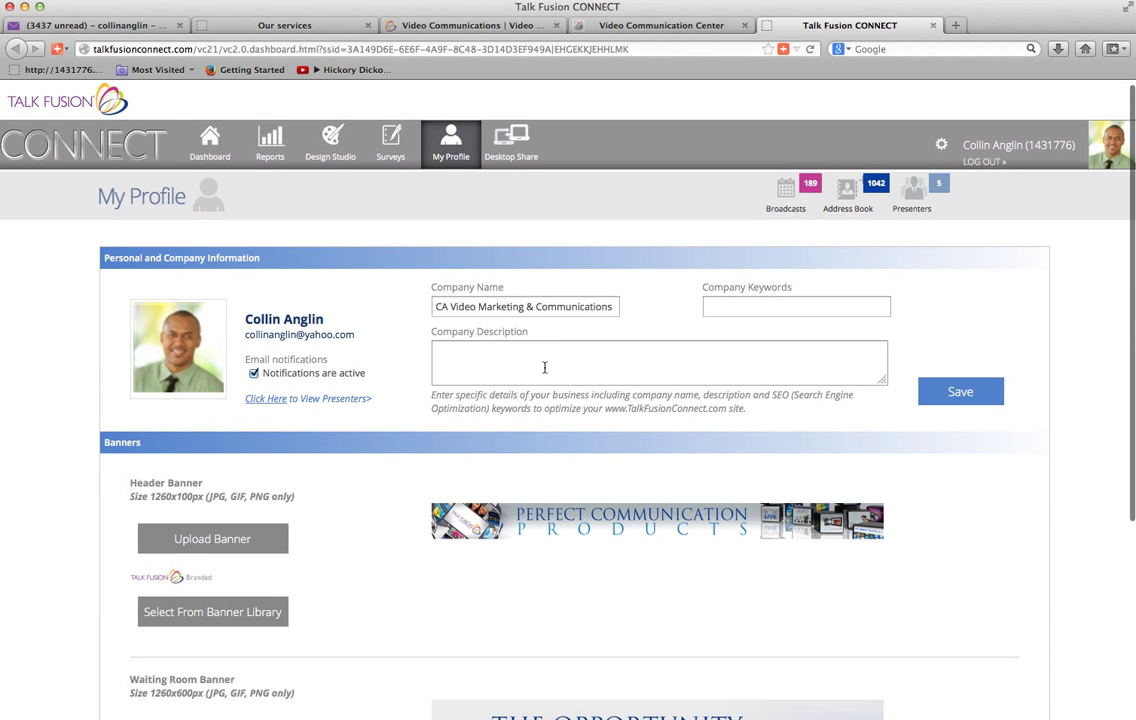
Step: Review the company information and banners on My Profile, then return to the Dashboard
scroll(320, 465, down, 3)
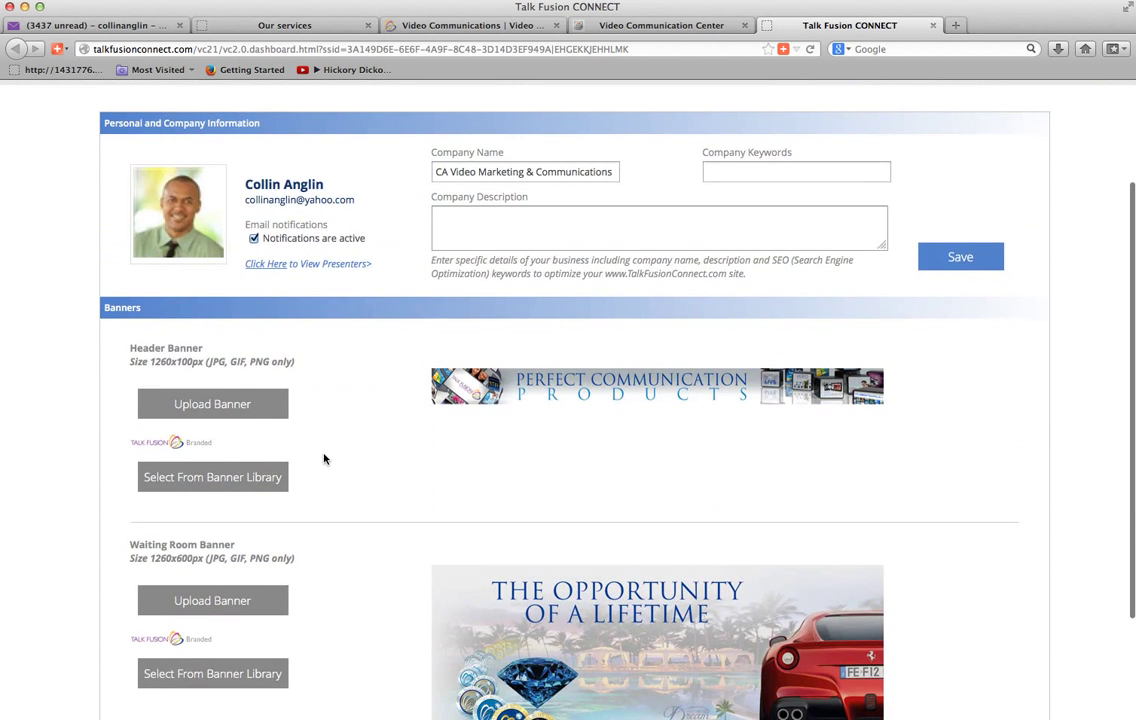
scroll(325, 457, down, 3)
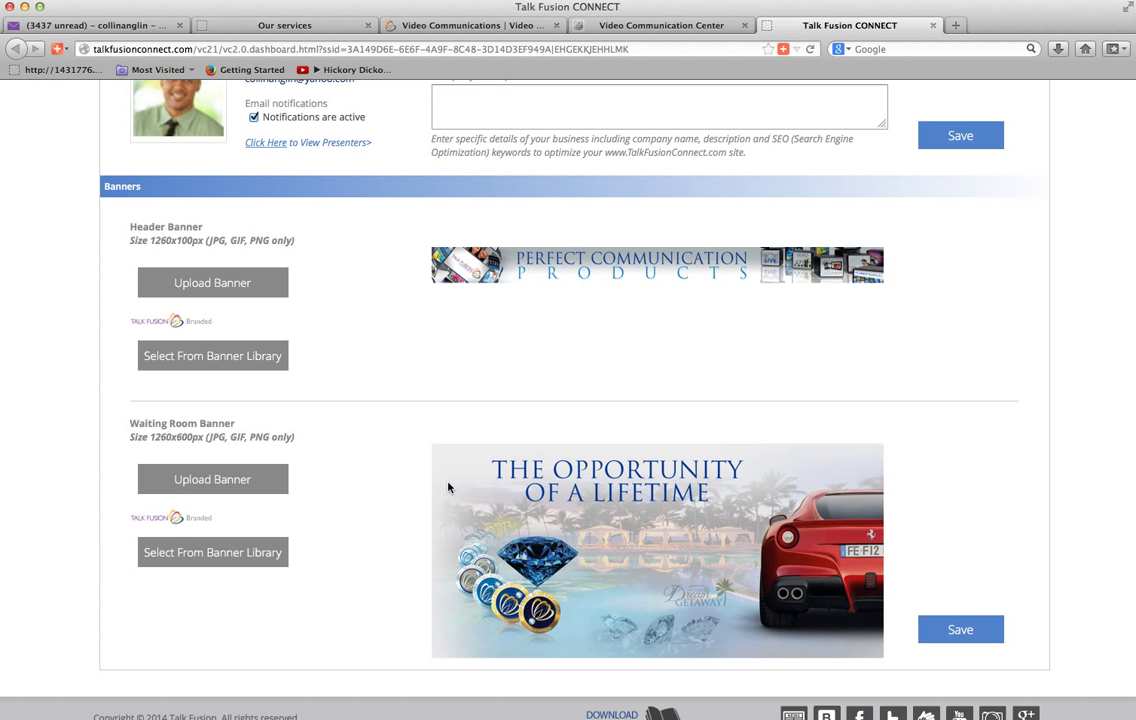
scroll(420, 450, up, 5)
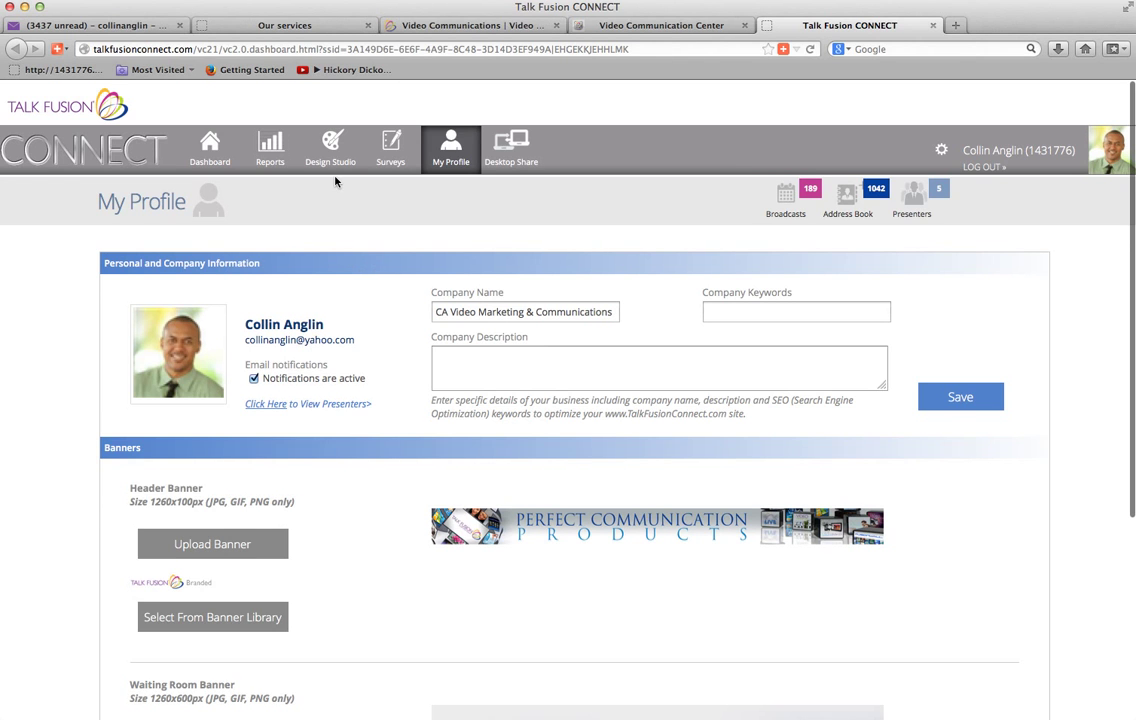
click(217, 150)
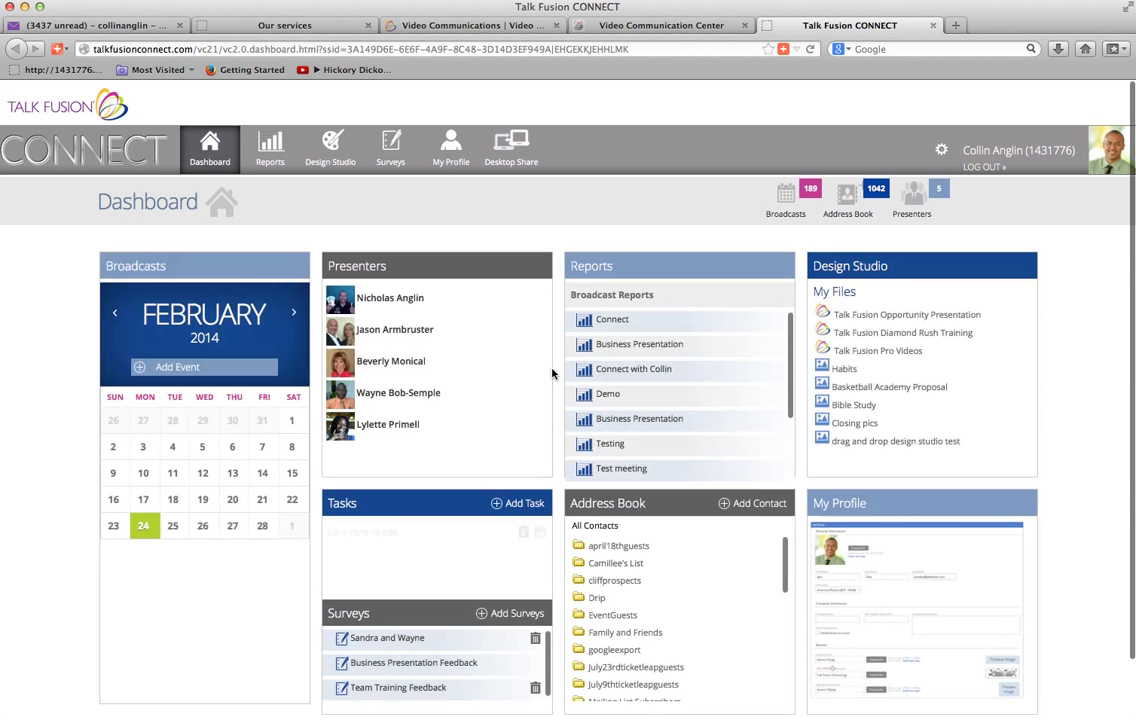
Step: Add a new event named 'Connect' with description 'Learn about Connect'
click(181, 368)
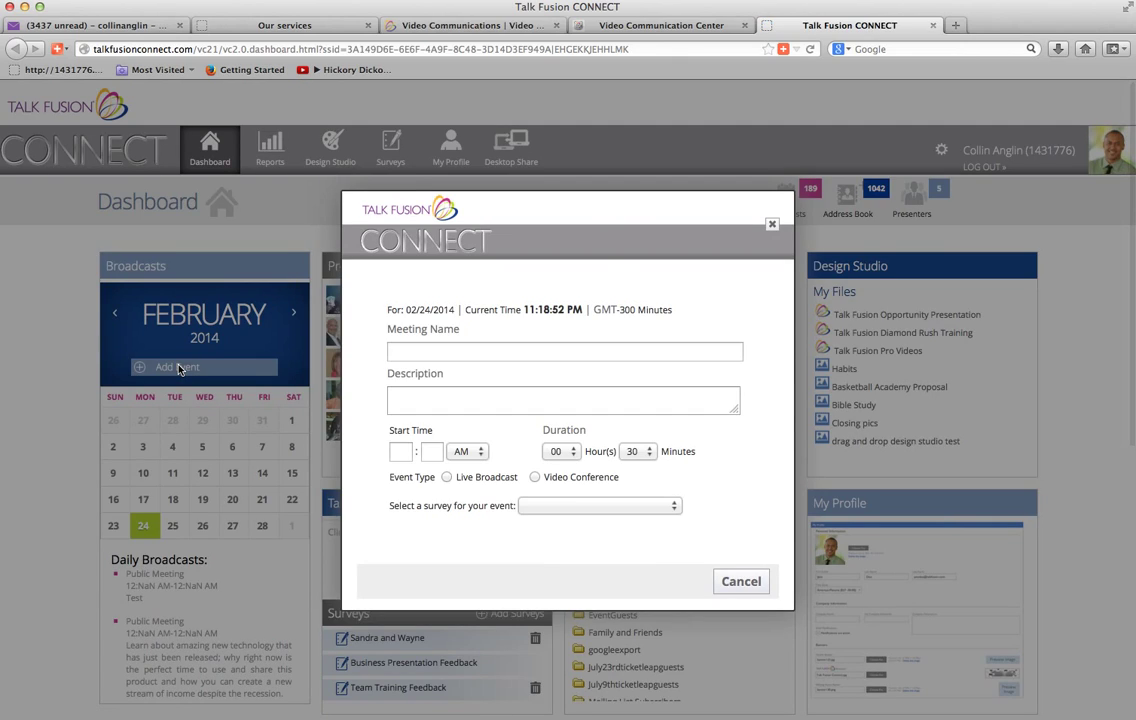
click(458, 352)
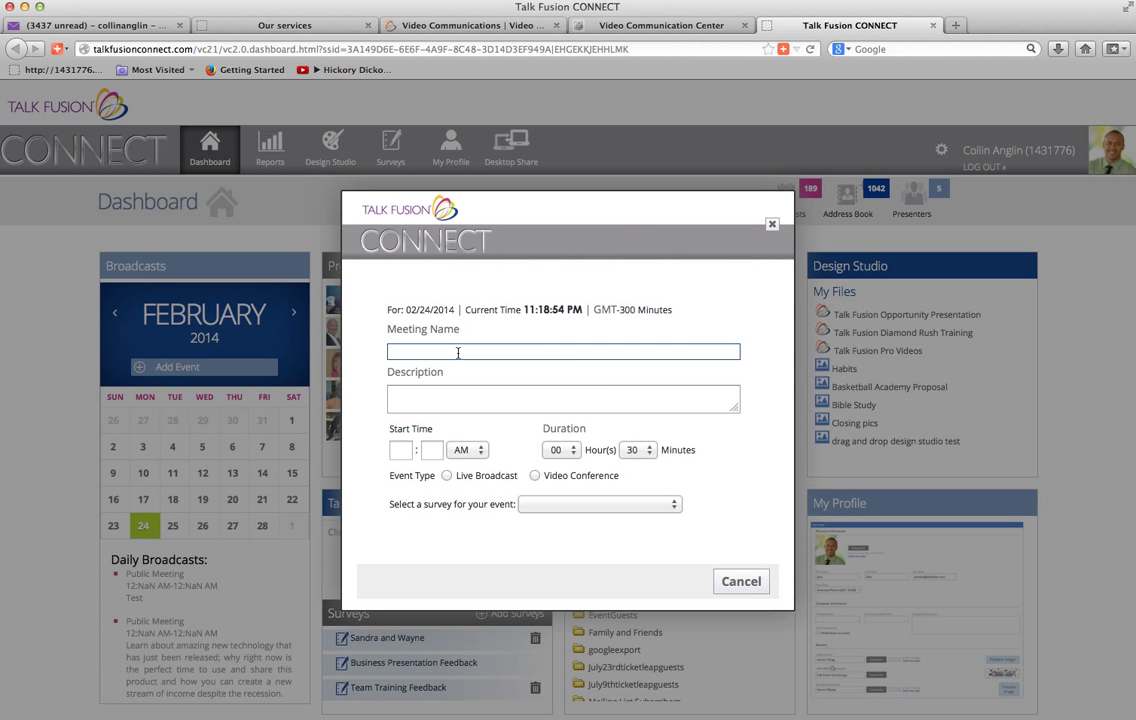
text(Connect)
click(450, 398)
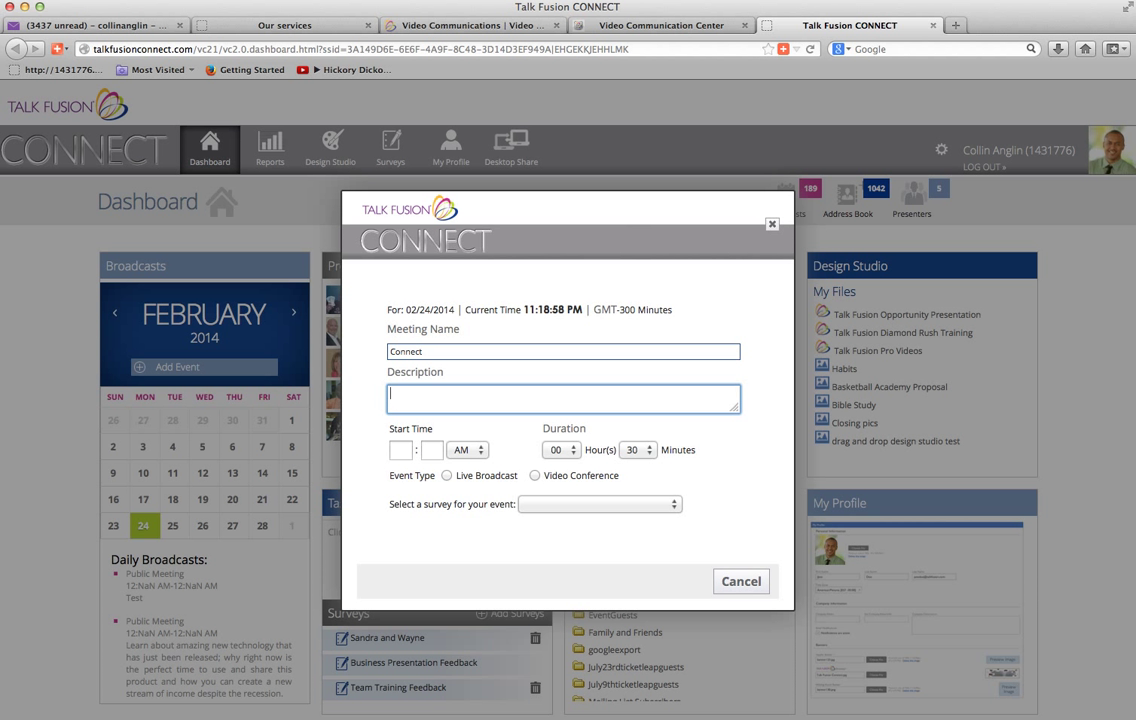
text(Learn about Connect)
Step: Set the event start time to 11:25 PM
key(Tab)
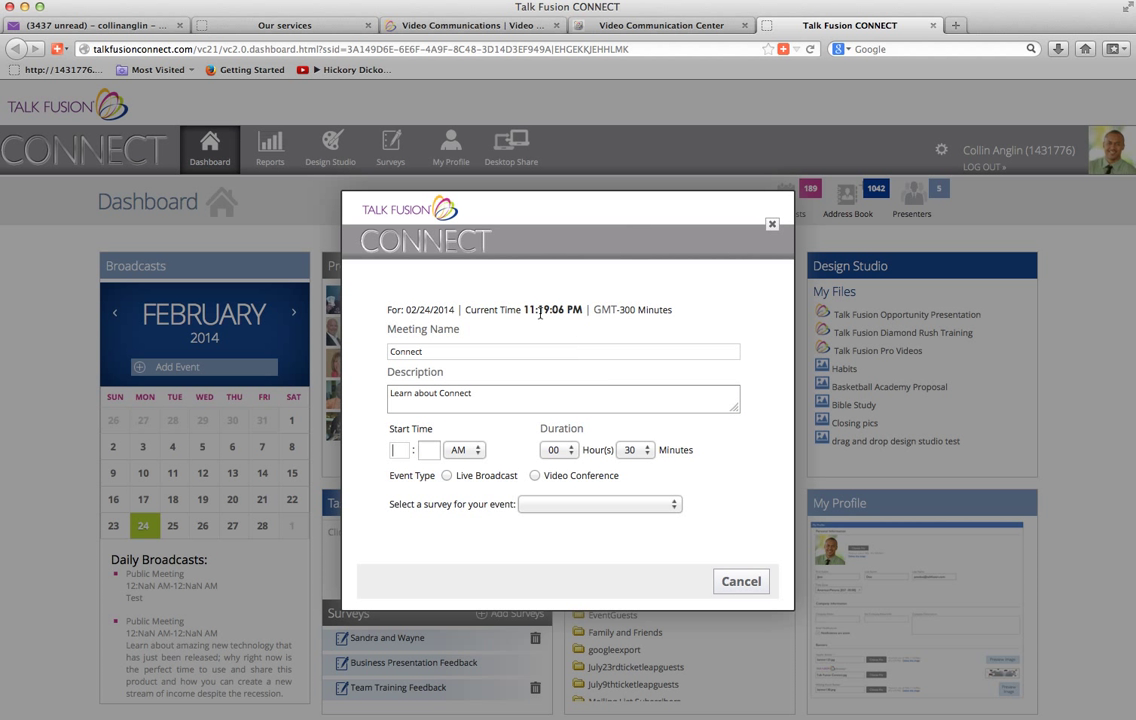
text(11)
key(Tab)
text(25)
key(Tab)
click(465, 450)
click(466, 477)
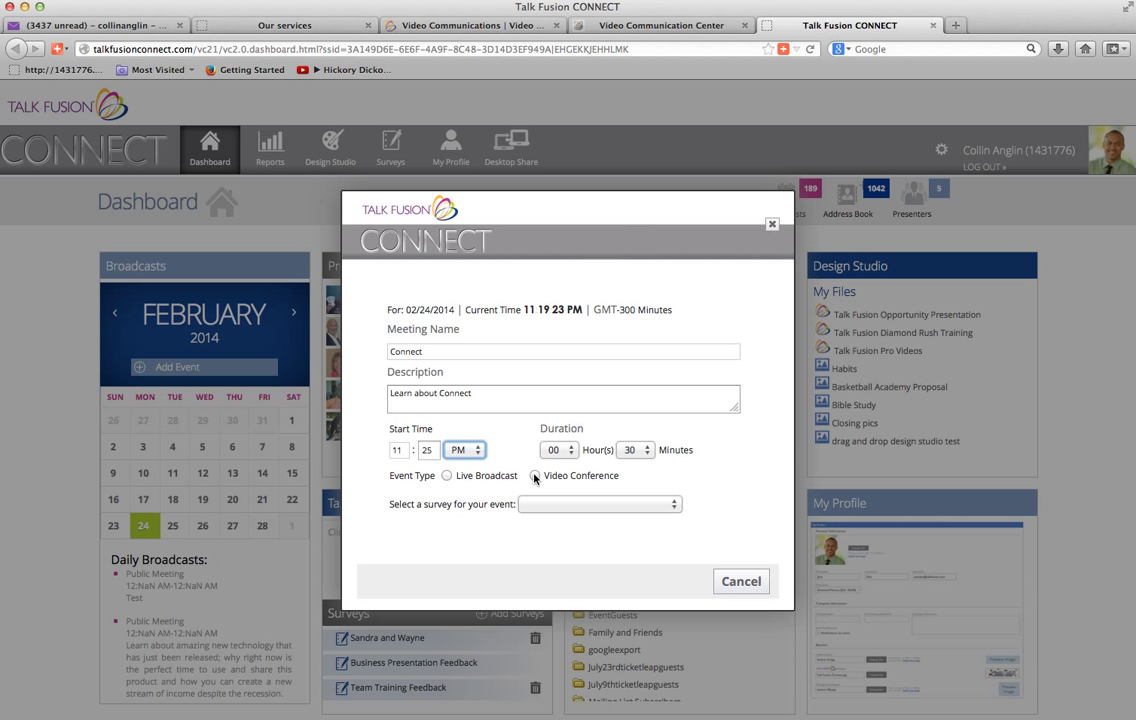
Step: Make the event a Live Broadcast with no presenter and a 30-minute duration
click(447, 476)
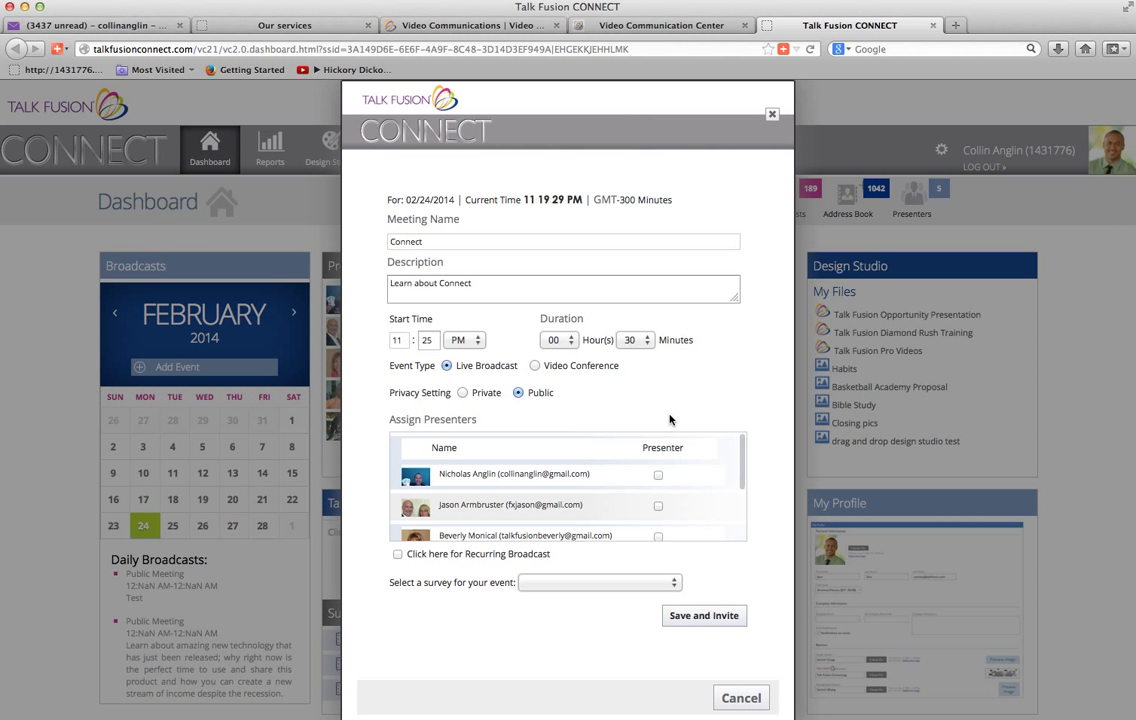
scroll(641, 487, down, 3)
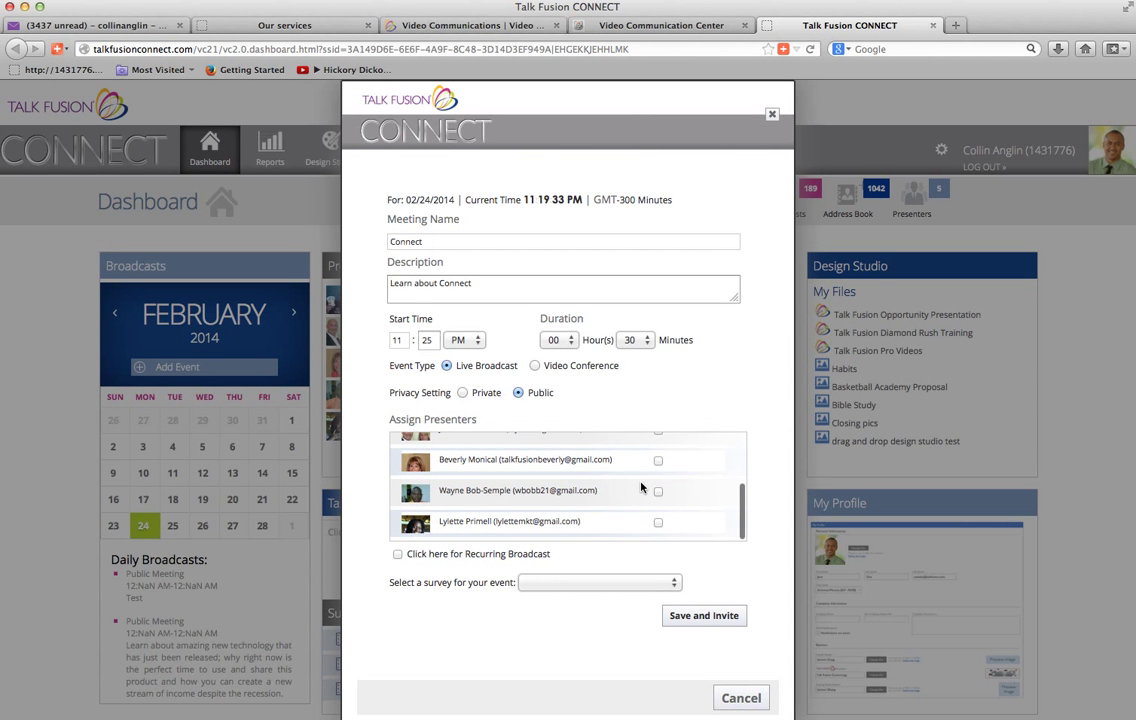
scroll(642, 485, up, 3)
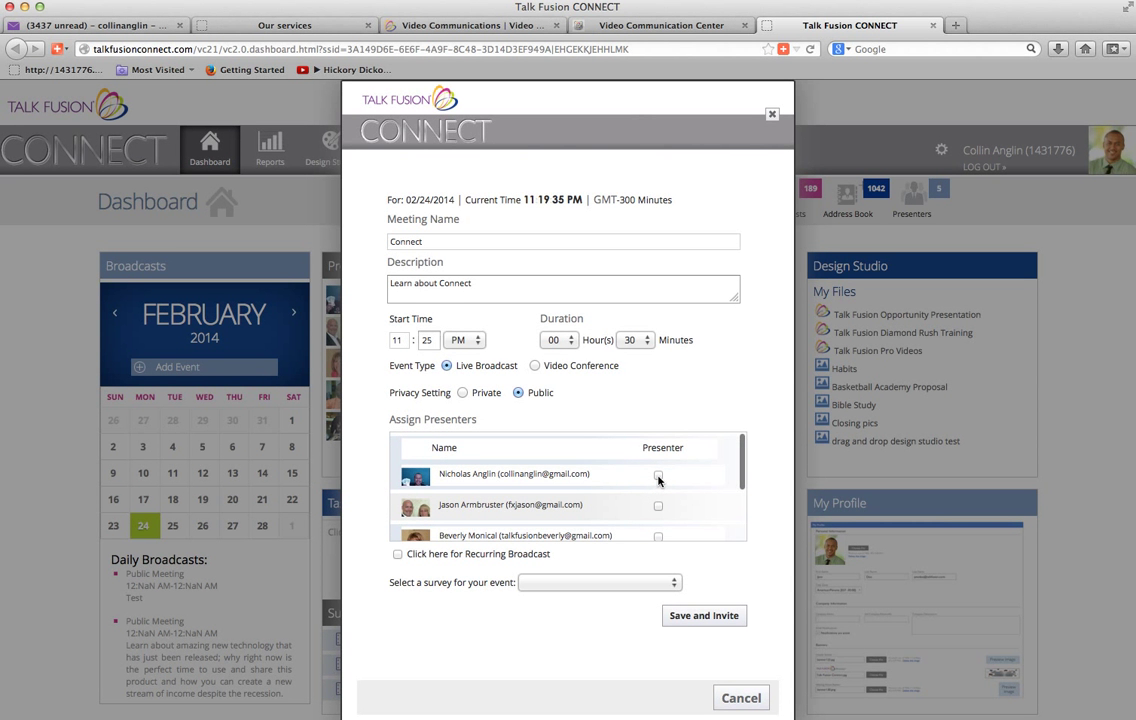
click(658, 505)
click(658, 505)
click(649, 341)
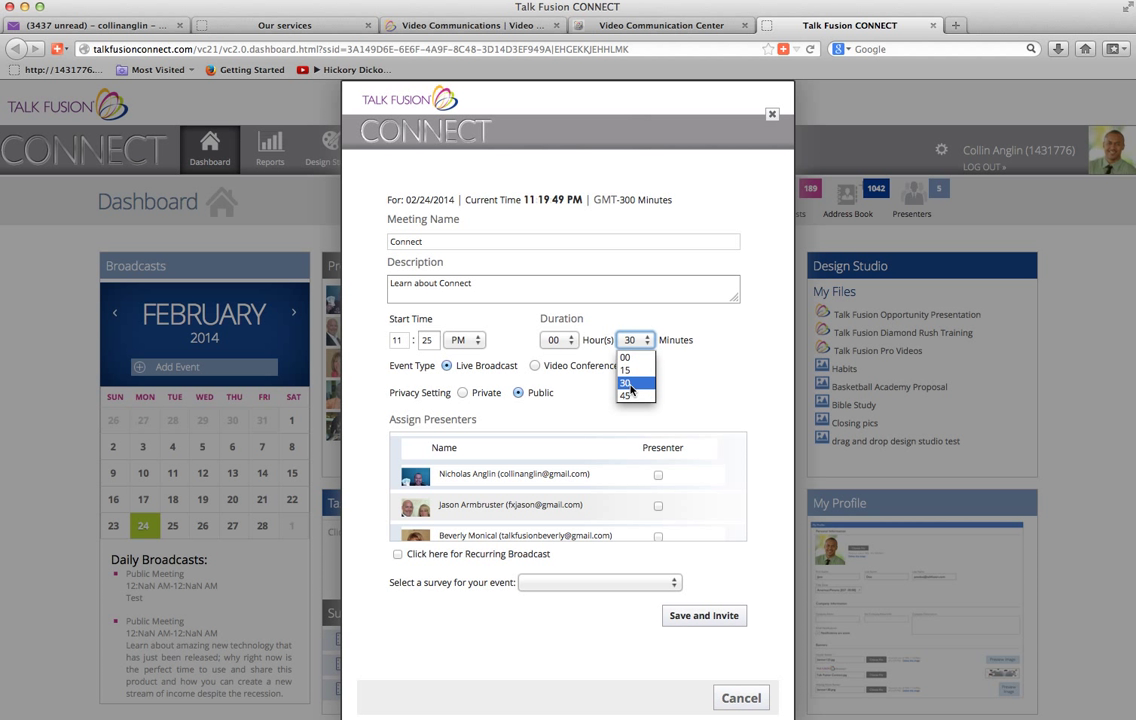
click(631, 384)
Step: Leave survey and recurrence unset, then save the event and proceed to inviting guests
scroll(642, 396, down, 2)
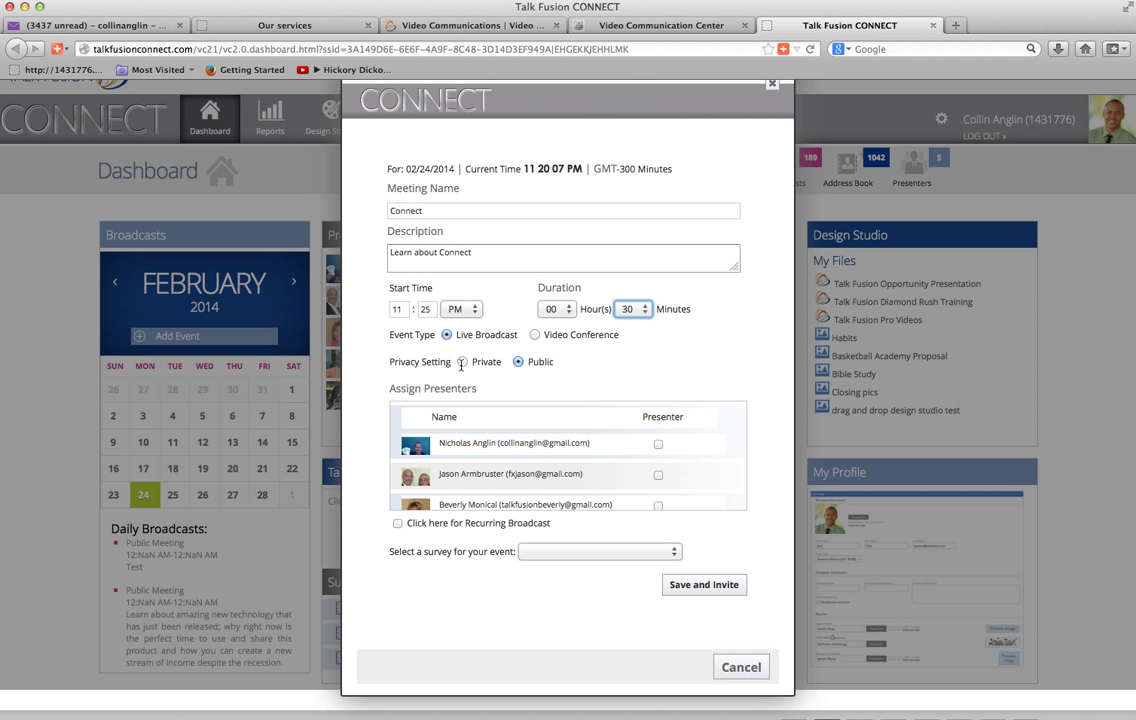
scroll(670, 430, down, 3)
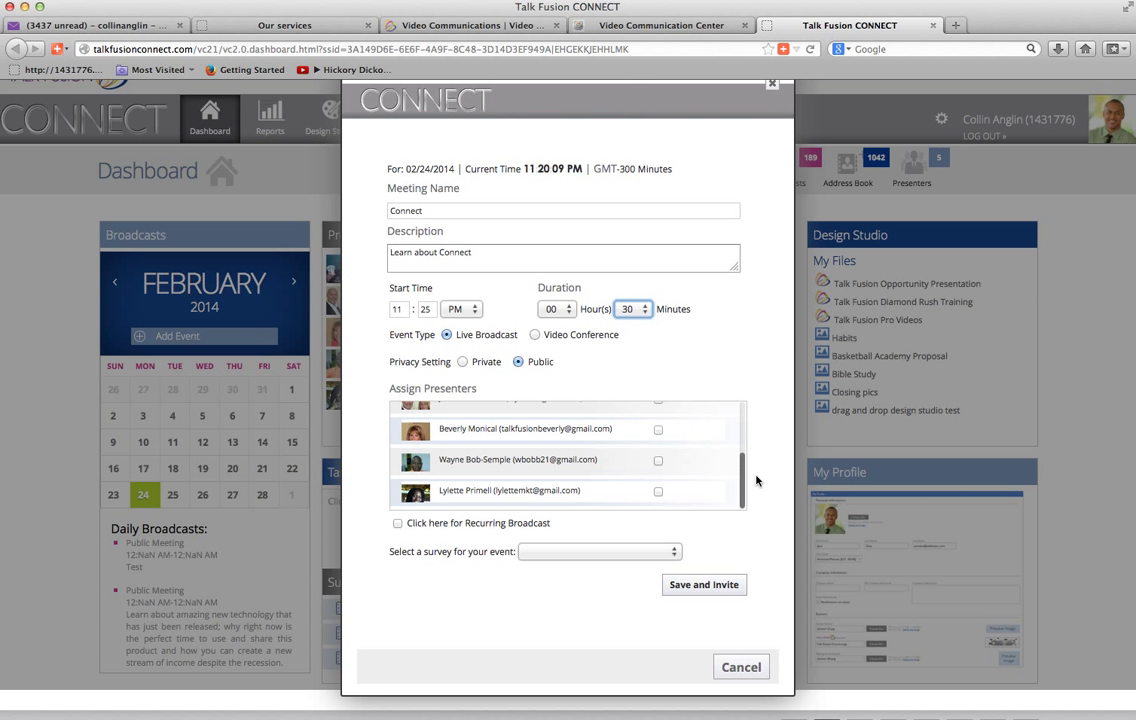
click(670, 552)
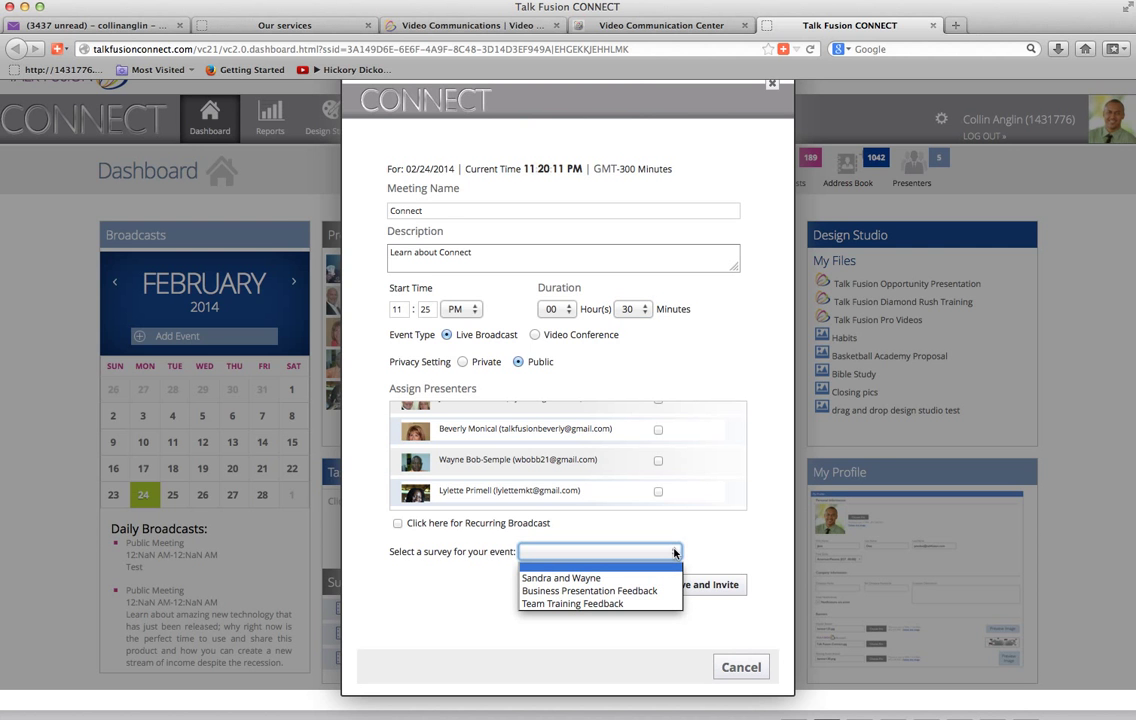
click(640, 545)
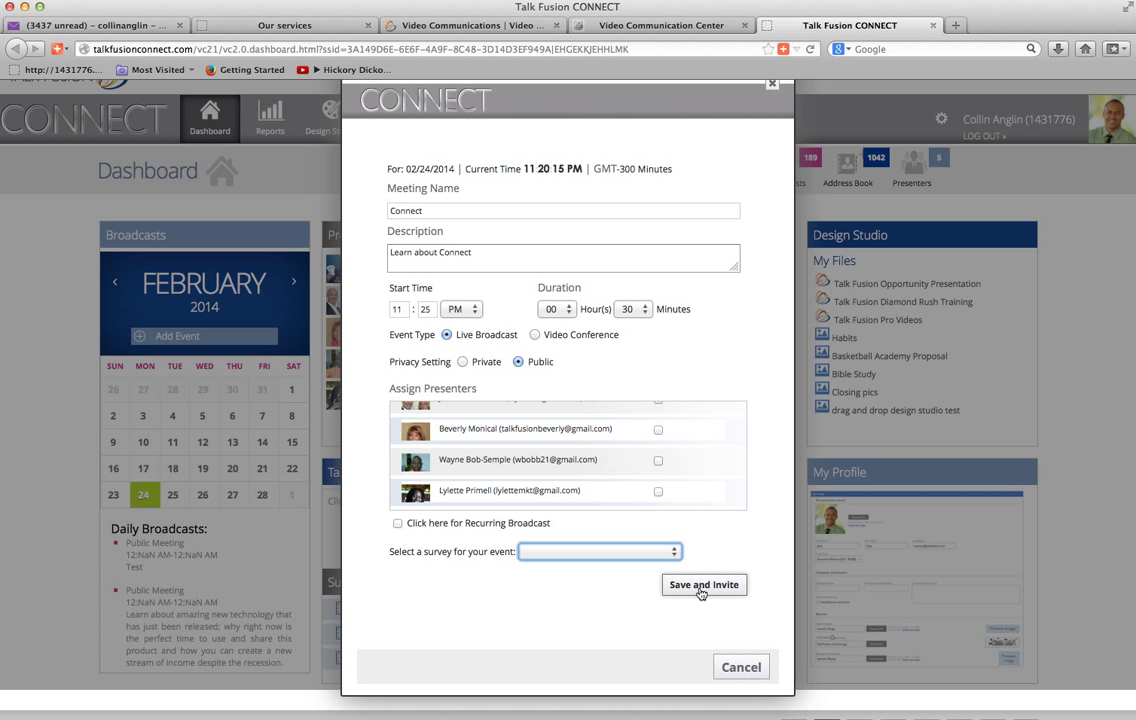
click(398, 524)
click(398, 524)
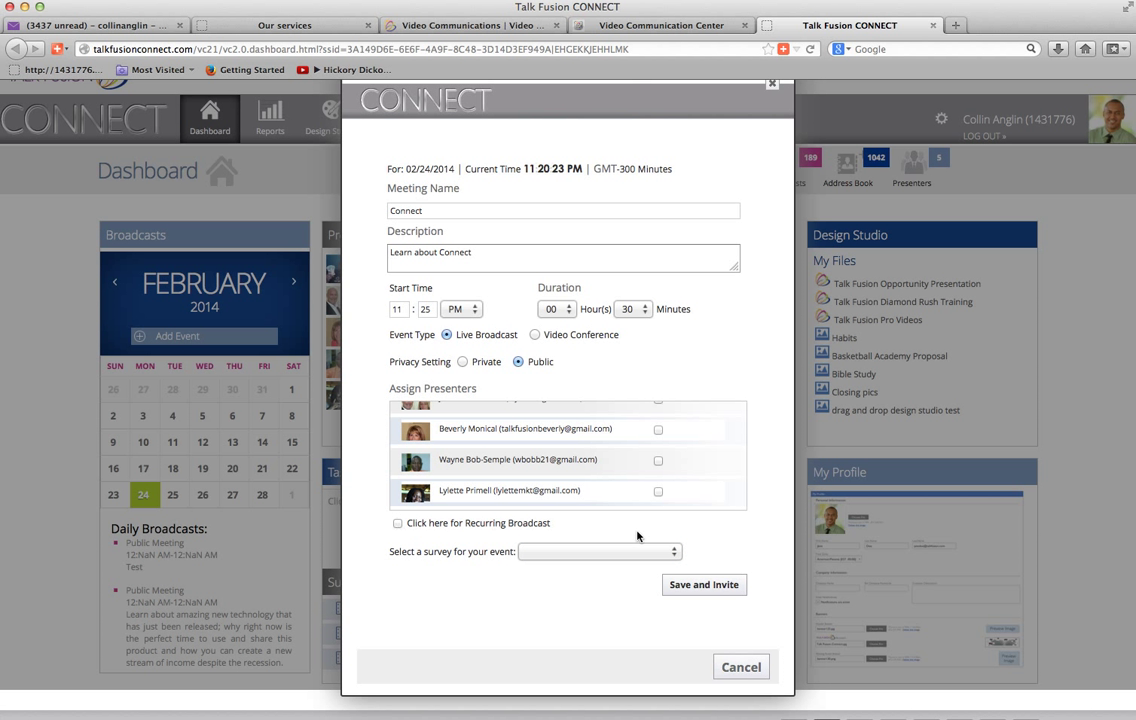
click(698, 587)
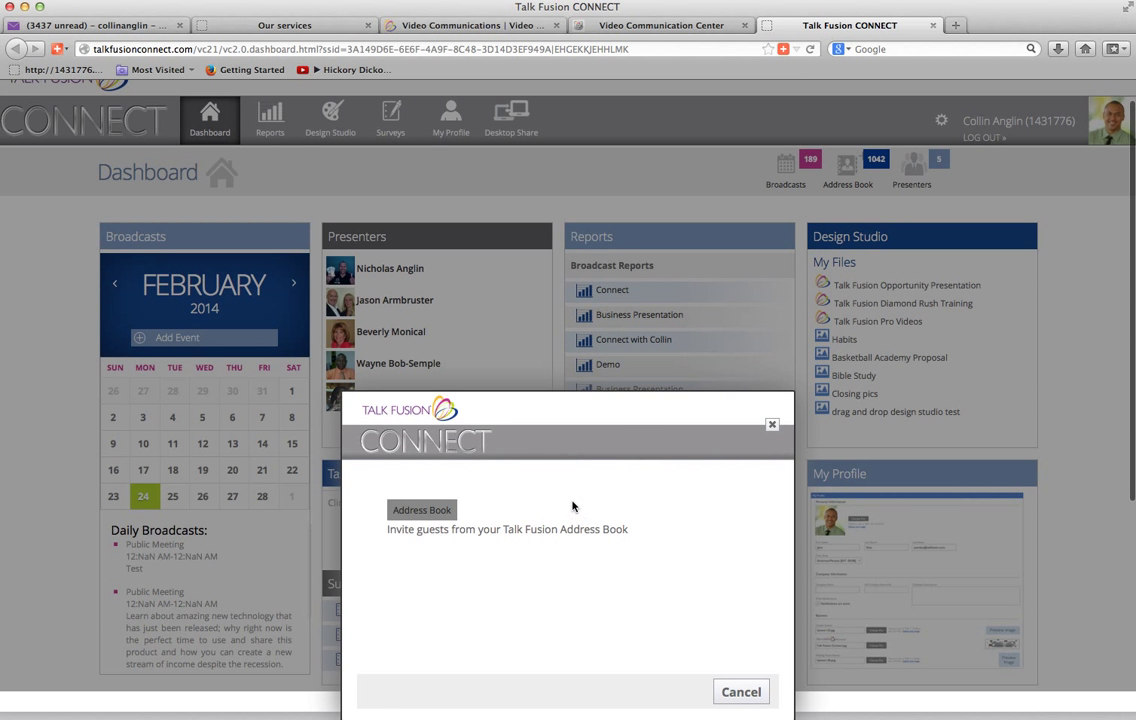
scroll(565, 499, down, 1)
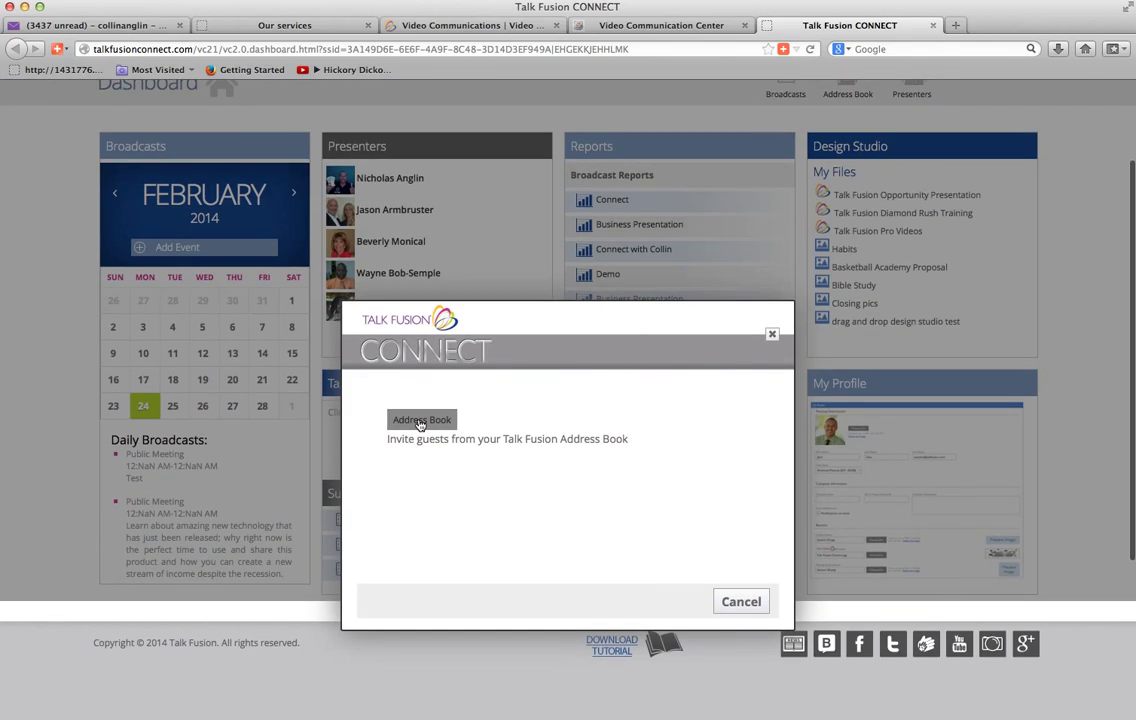
click(417, 420)
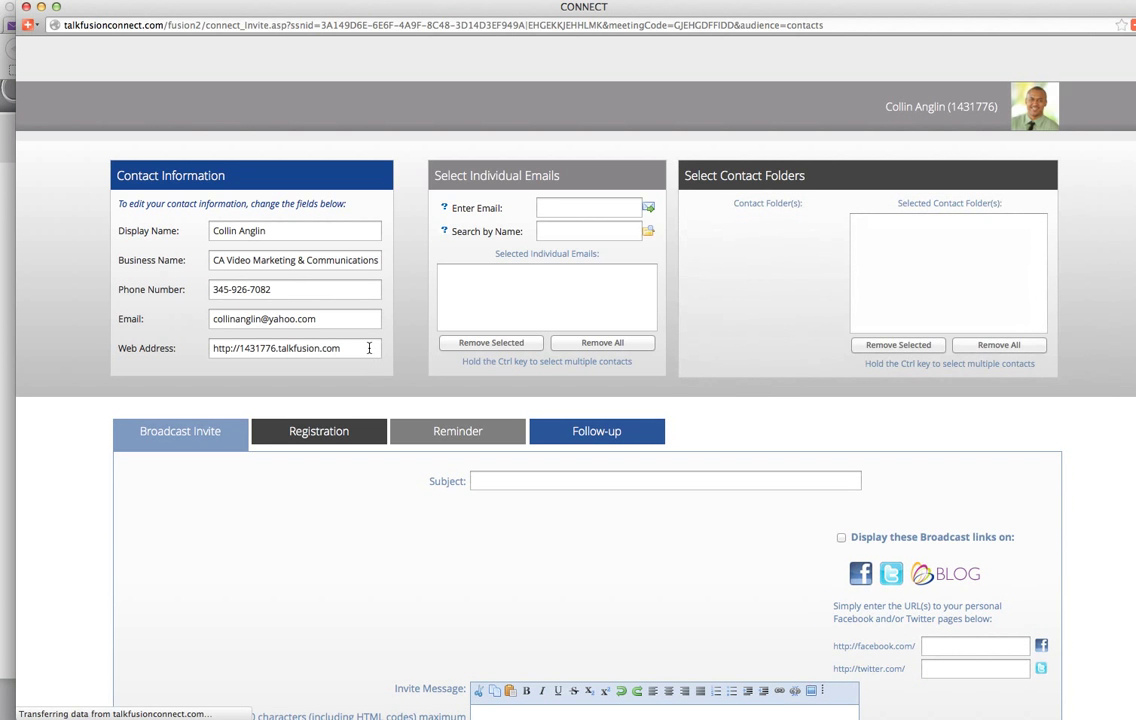
click(560, 230)
text(wayne)
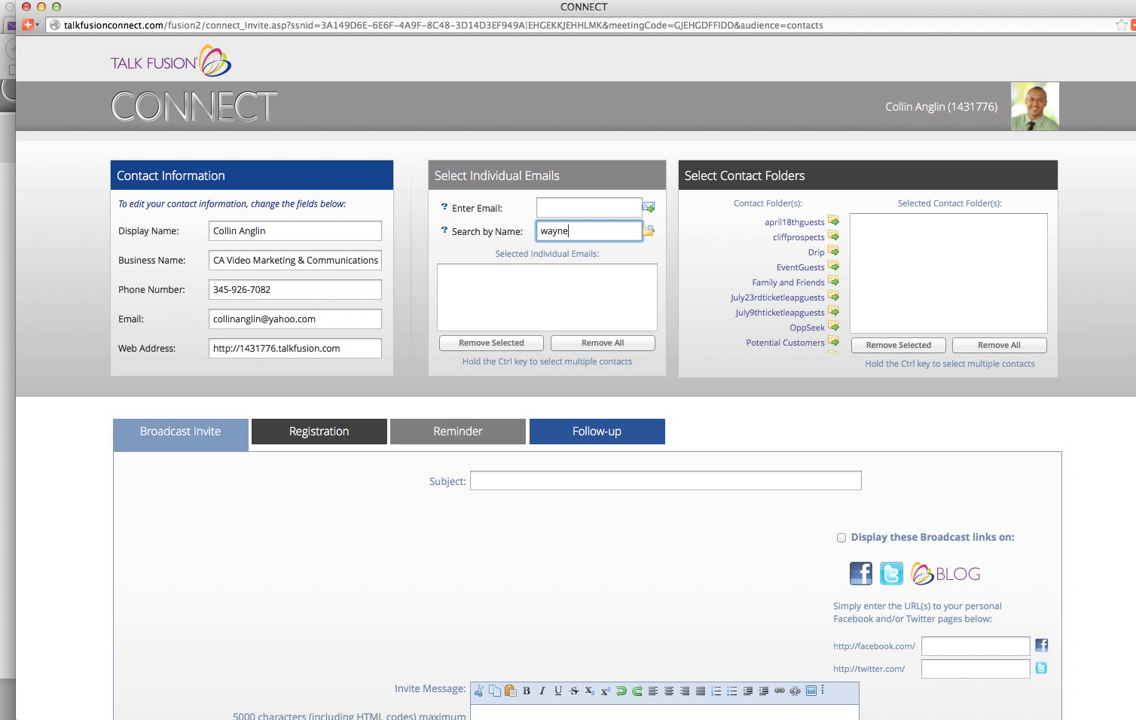
click(648, 231)
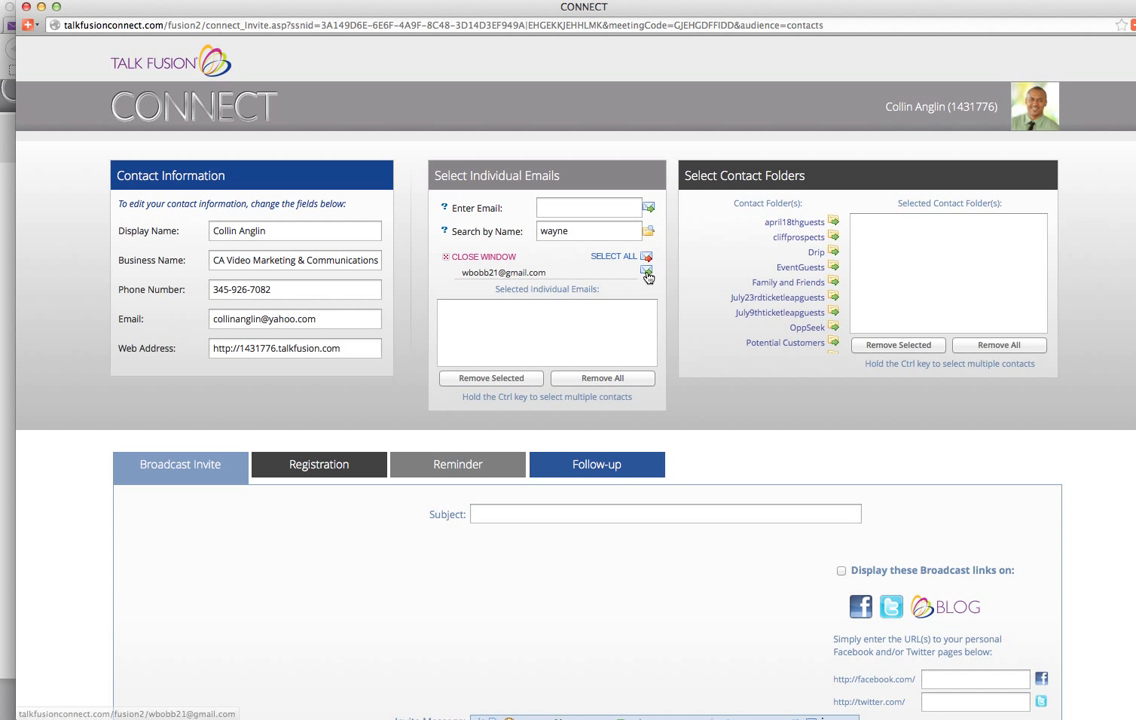
click(646, 271)
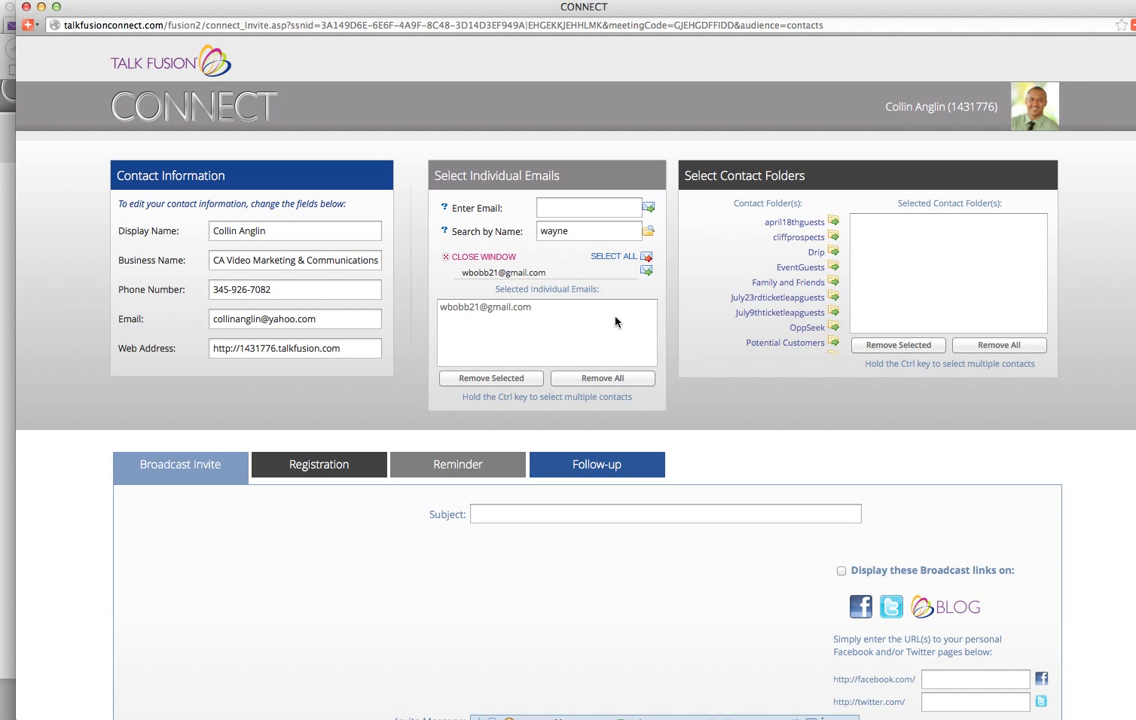
scroll(815, 265, down, 5)
scroll(815, 265, down, 1)
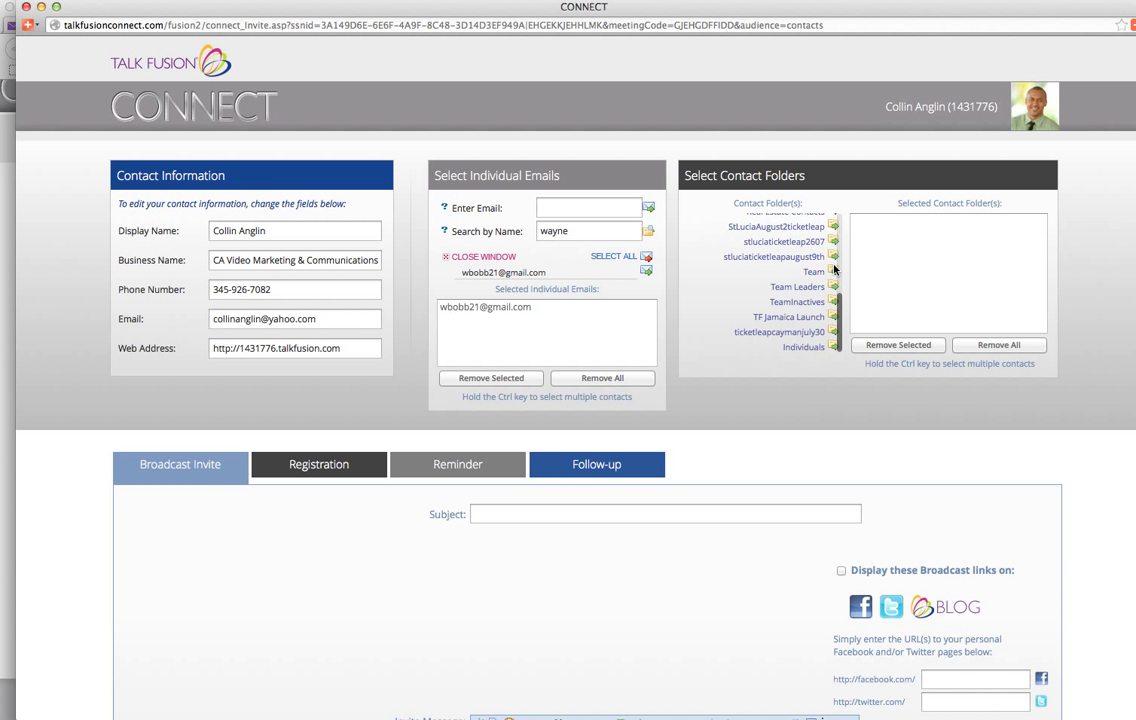
click(832, 272)
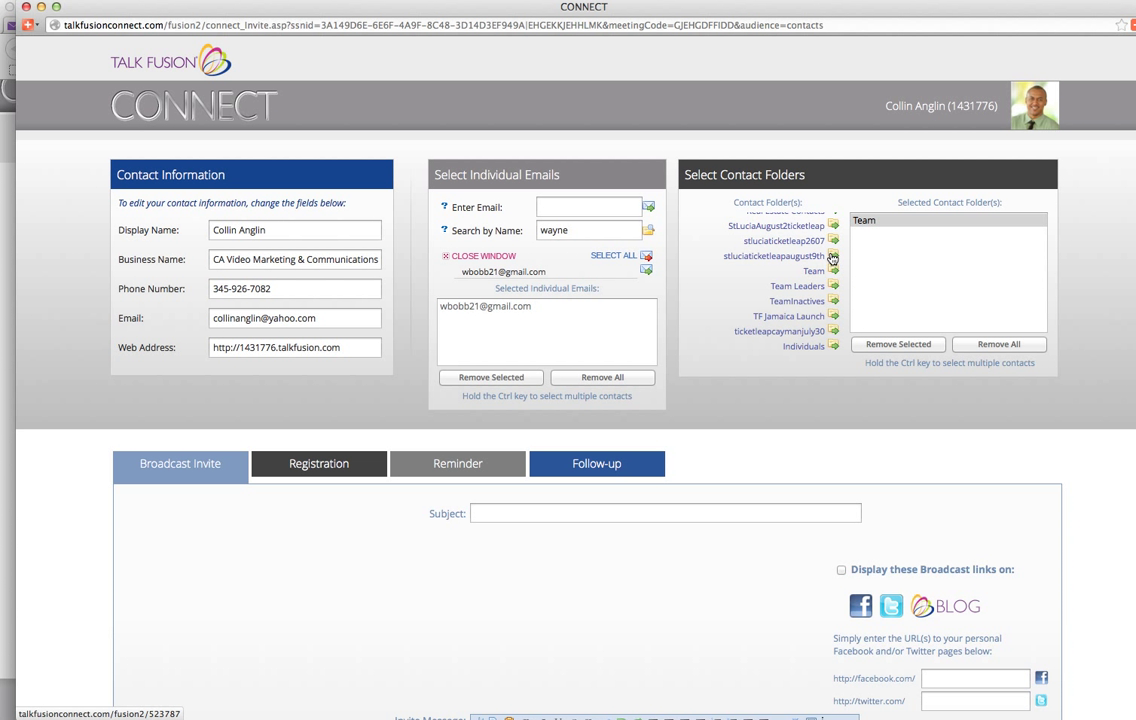
click(833, 256)
click(833, 271)
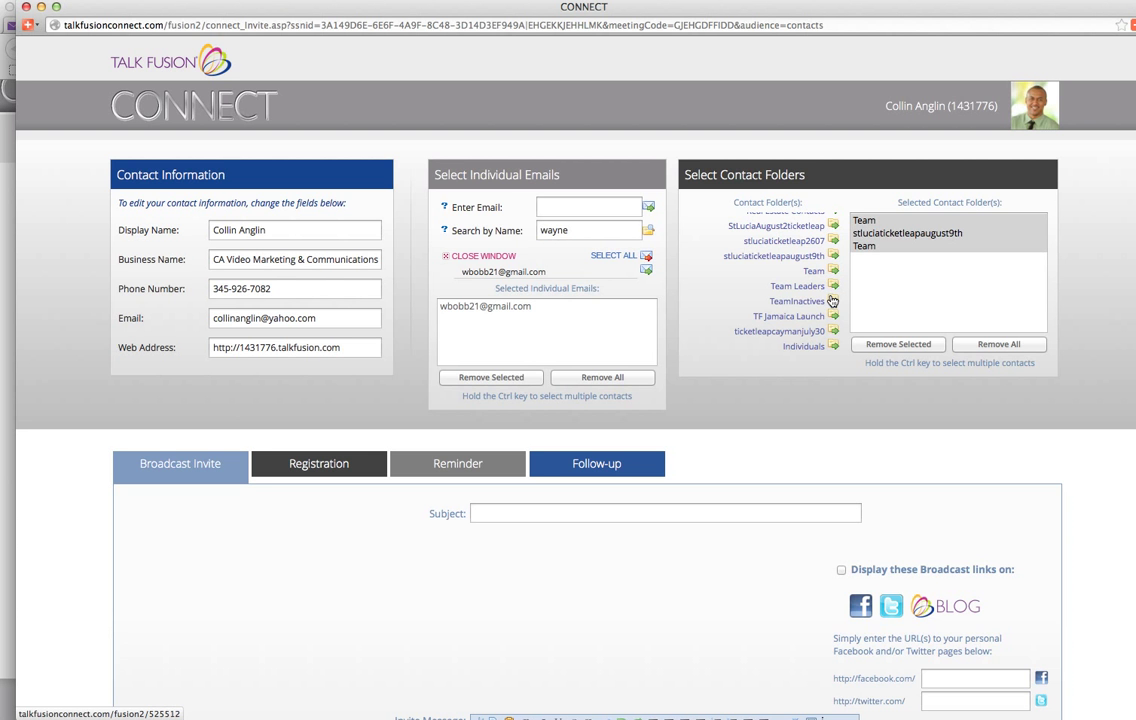
click(833, 301)
click(833, 316)
click(833, 331)
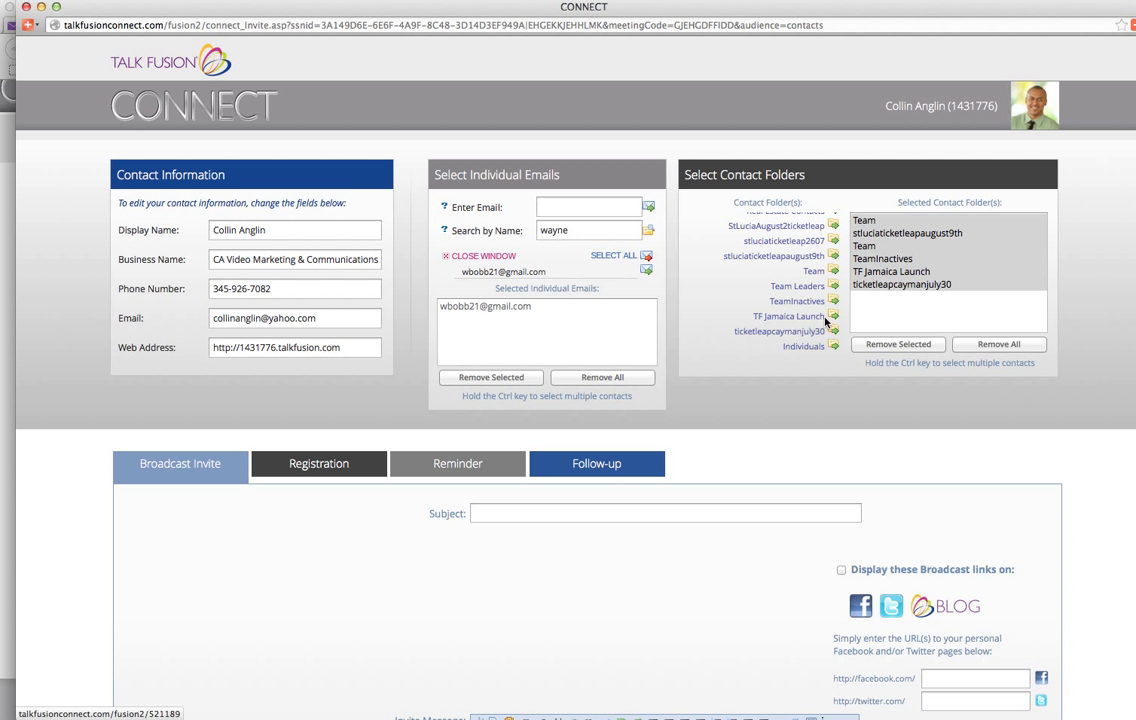
click(904, 345)
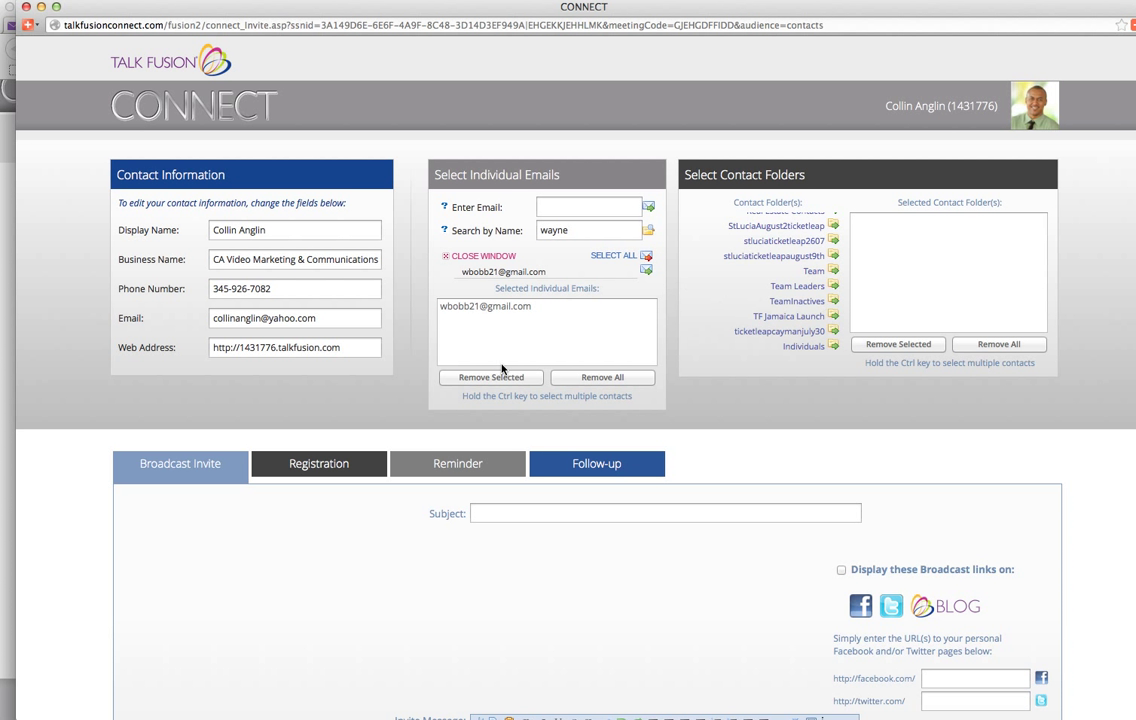
scroll(470, 296, down, 1)
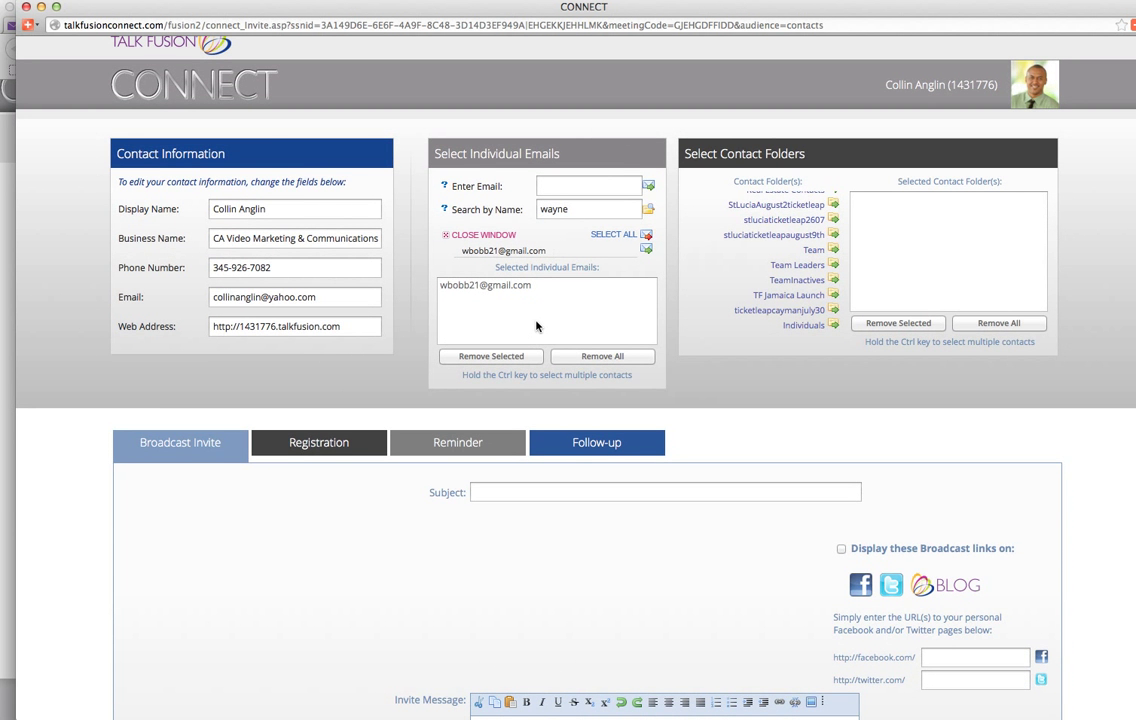
scroll(560, 230, down, 1)
Step: Search contacts for 'col', add the gmail address, and remove the earlier guest email
drag(577, 196, 526, 195)
text(collin)
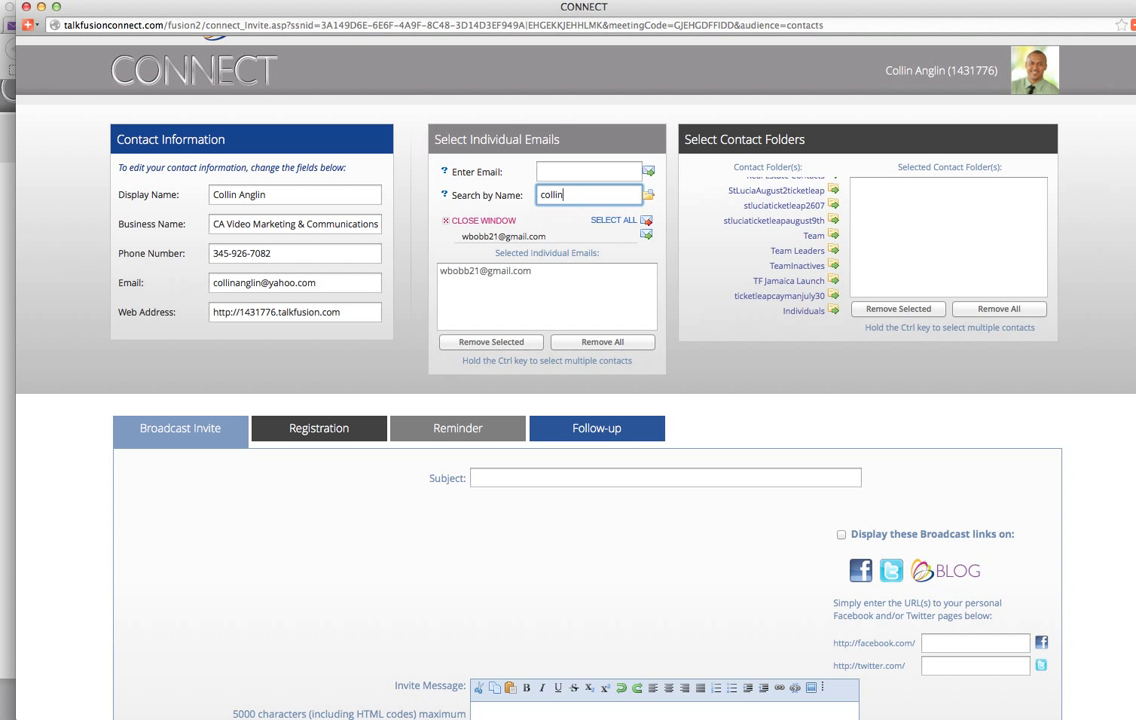
click(648, 194)
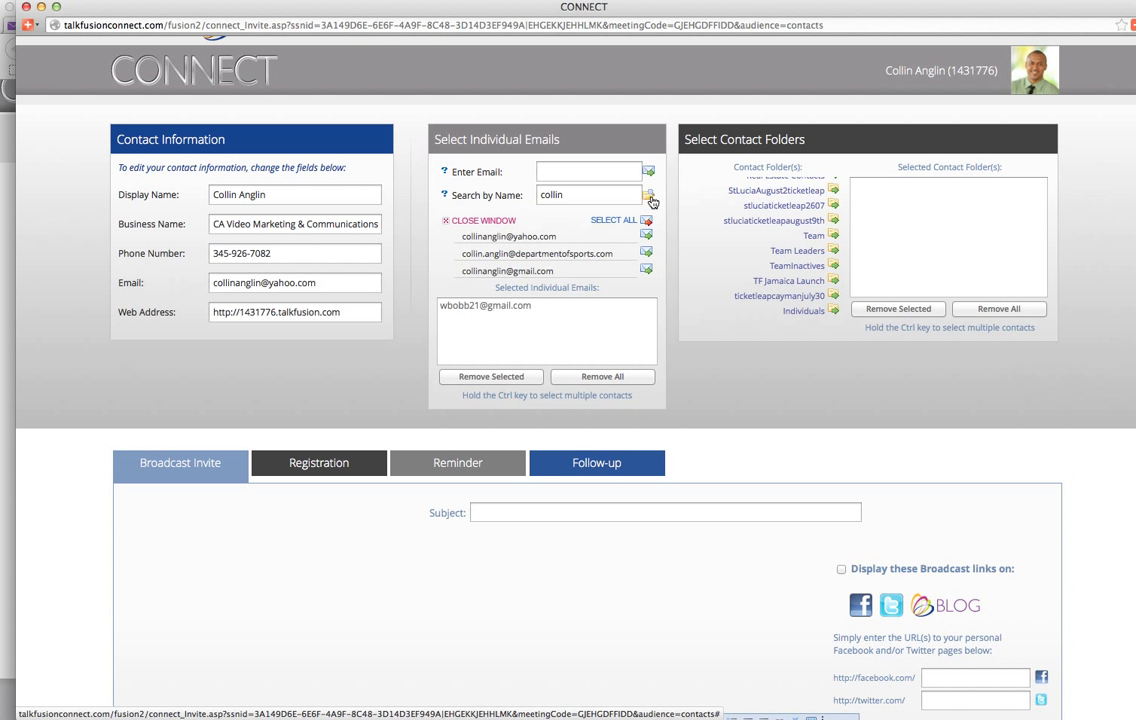
click(540, 271)
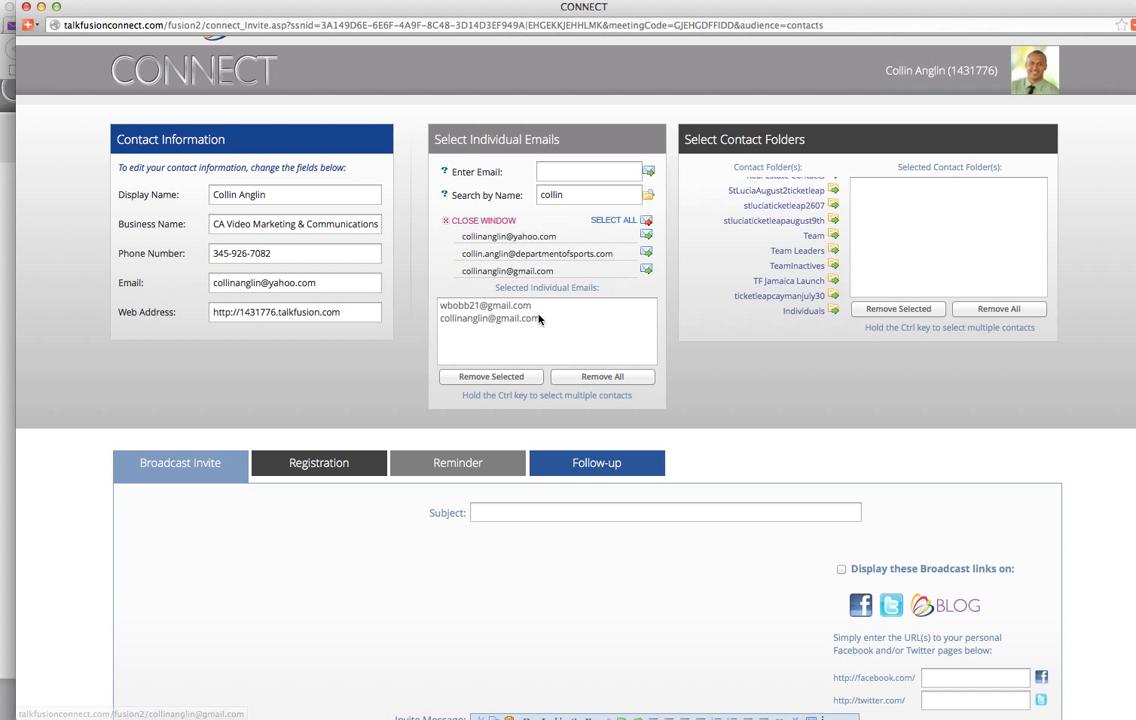
click(480, 305)
click(505, 377)
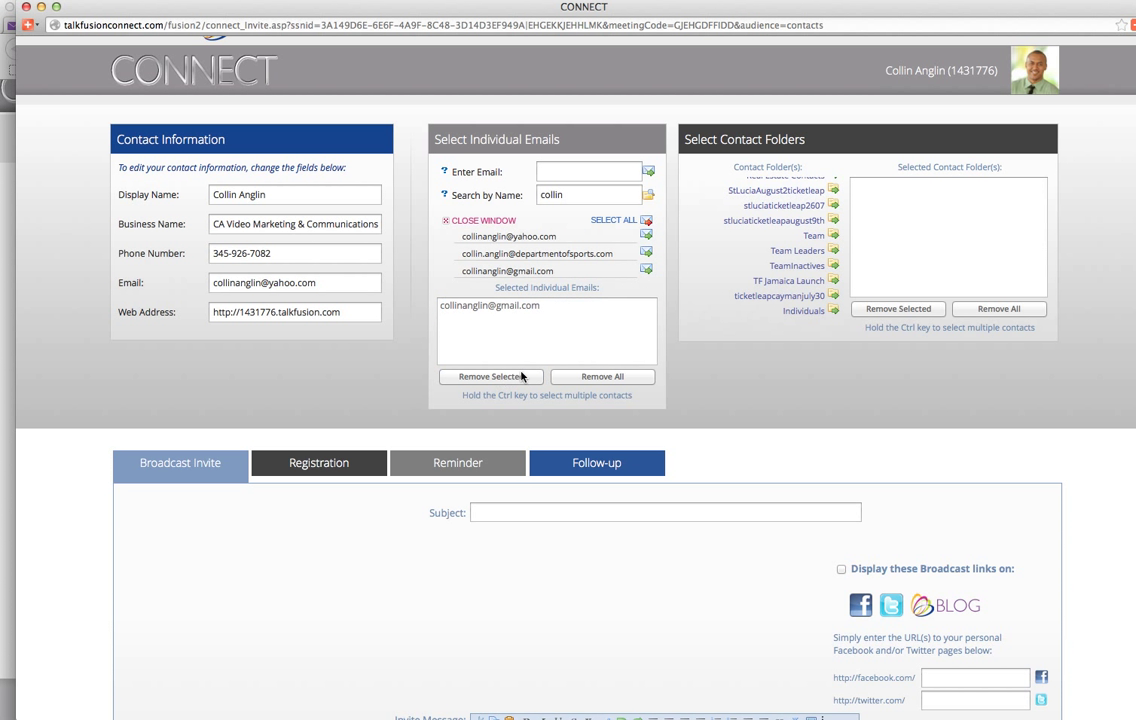
scroll(398, 426, down, 5)
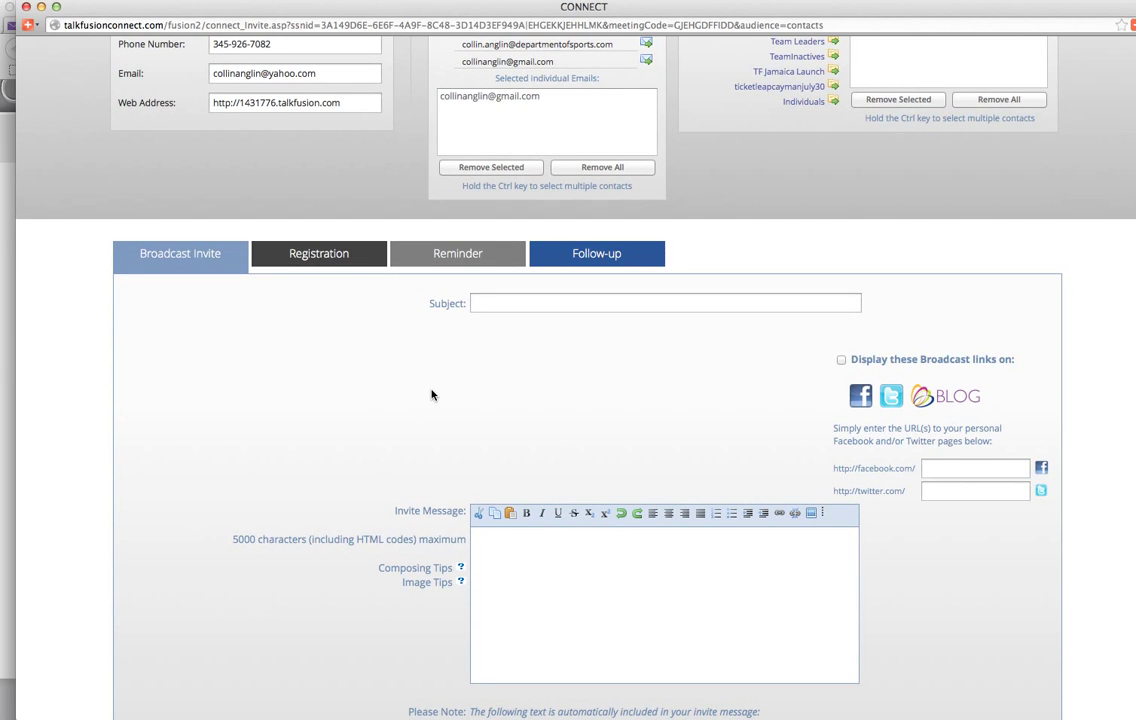
scroll(432, 395, up, 1)
Step: Enter 'Connect with me' as the invite subject, leaving the message body empty
click(560, 355)
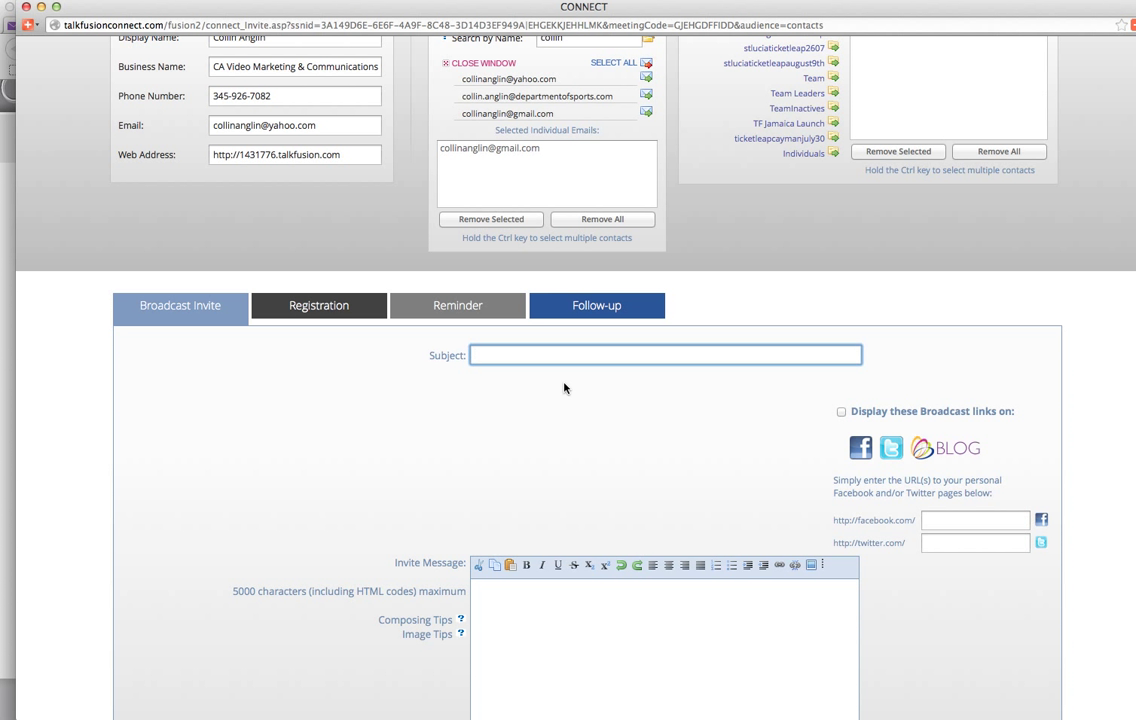
text(Connect with me)
scroll(586, 375, down, 3)
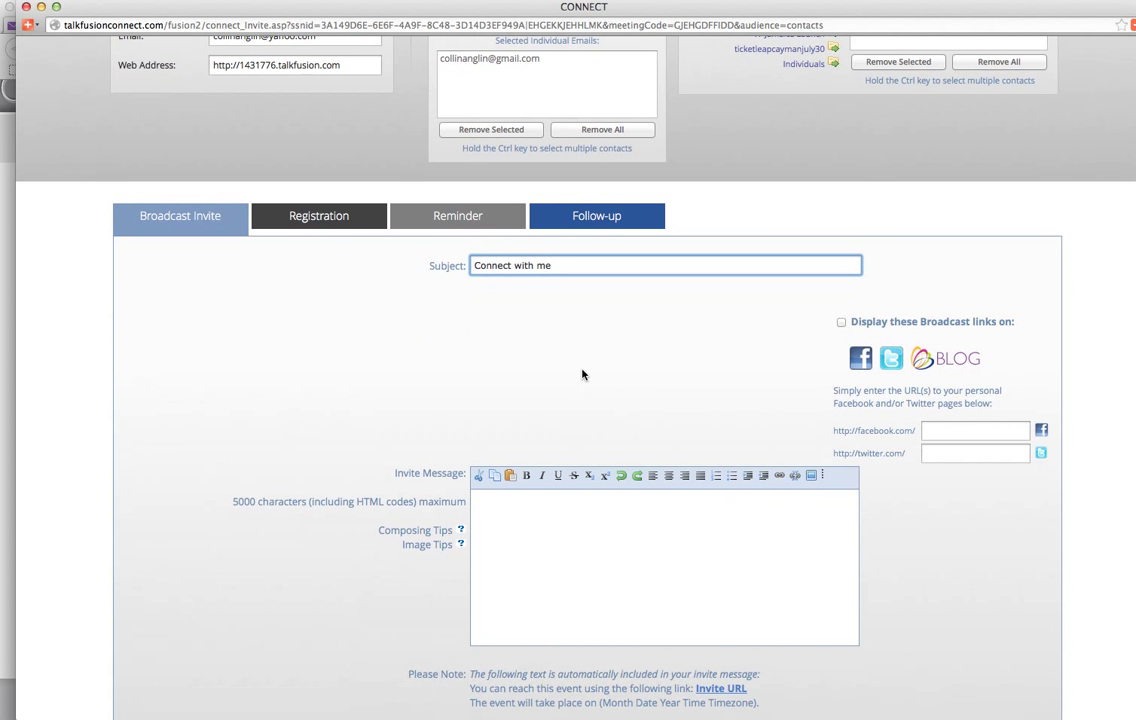
click(530, 513)
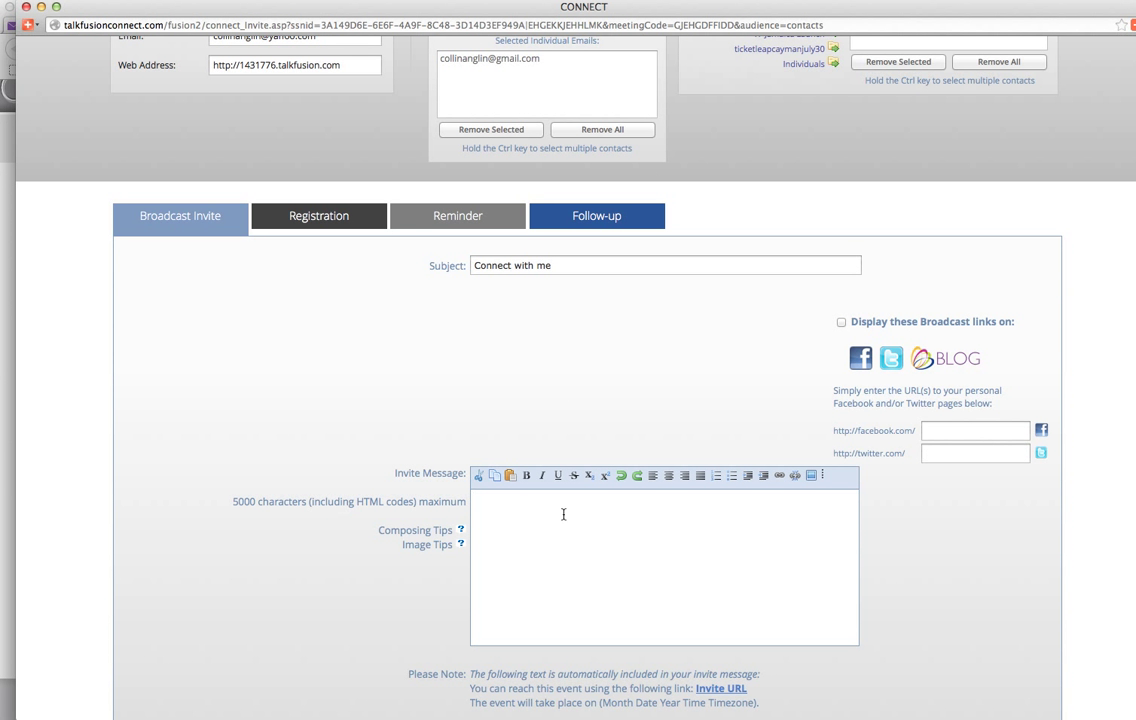
scroll(563, 514, down, 2)
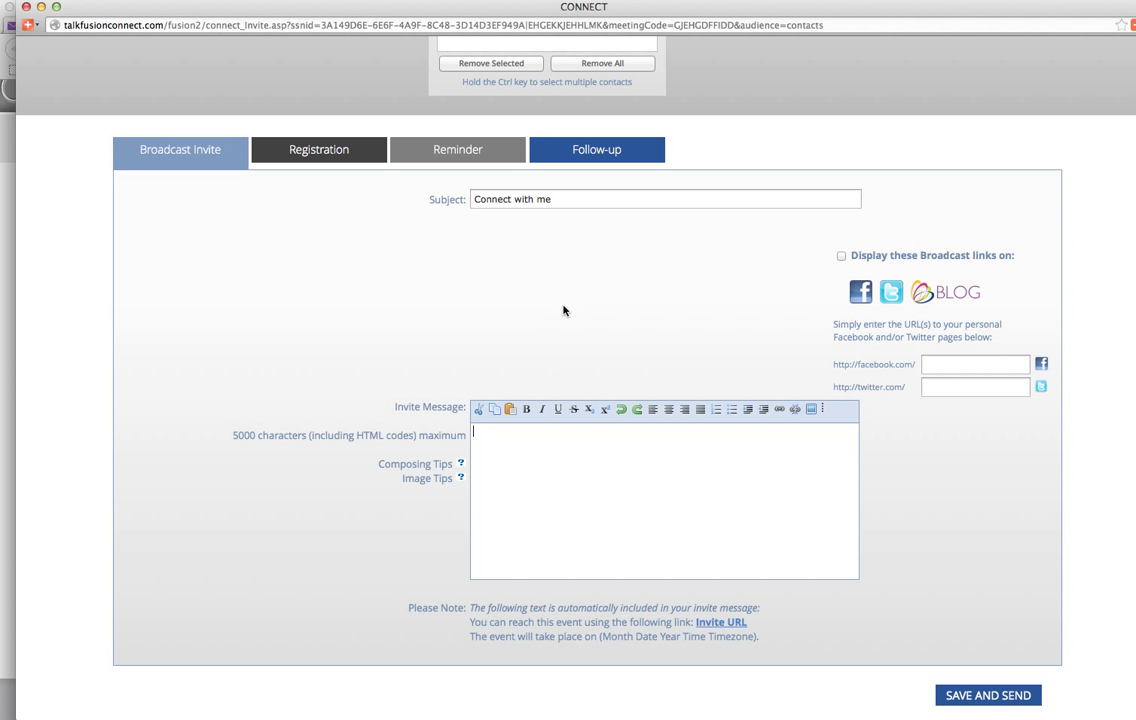
Step: Check 'YES. Attach Registration to my broadcast' on the Registration tab
click(322, 152)
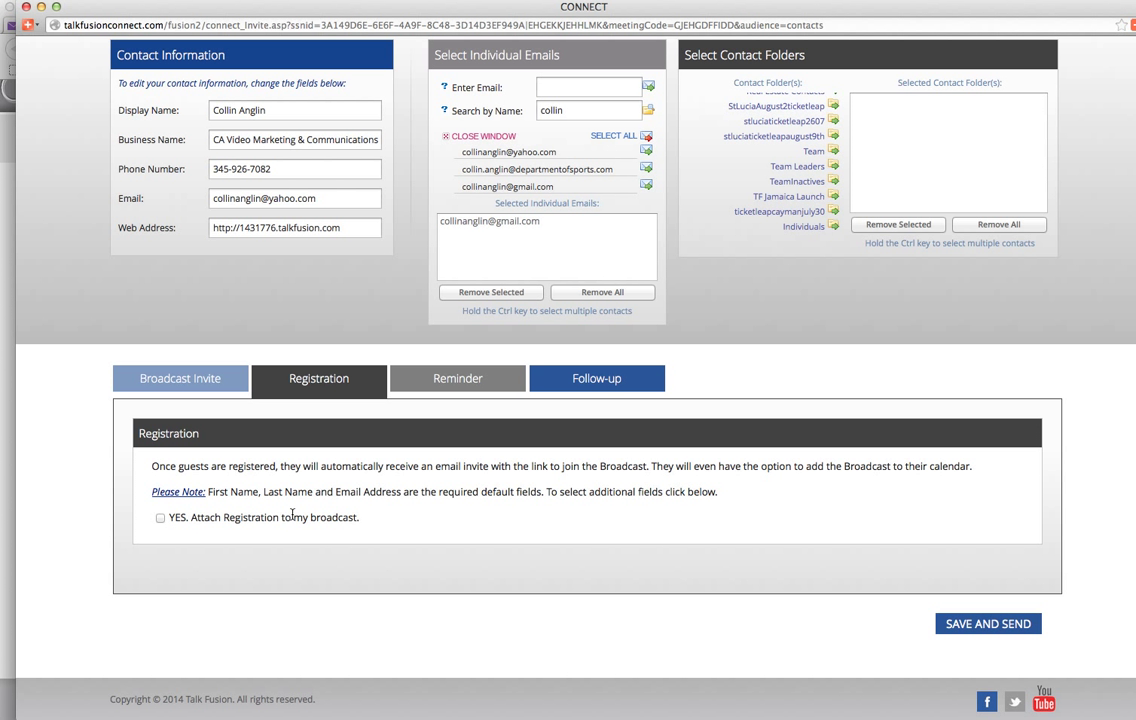
click(165, 520)
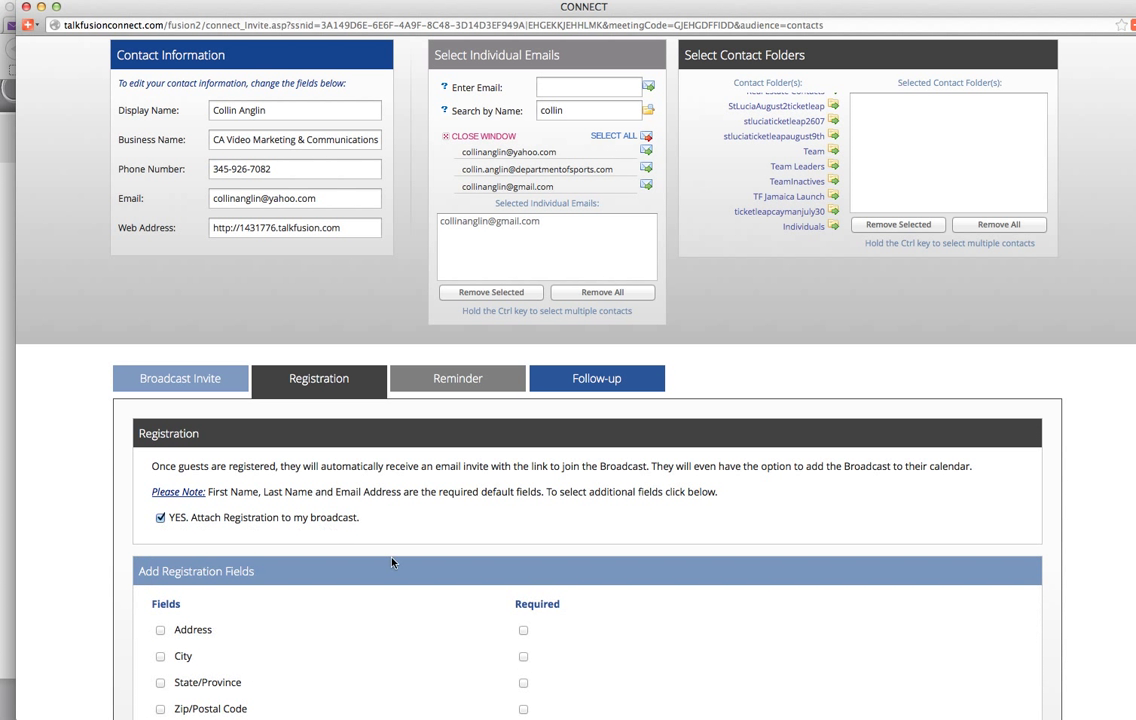
scroll(461, 573, down, 5)
scroll(573, 569, down, 2)
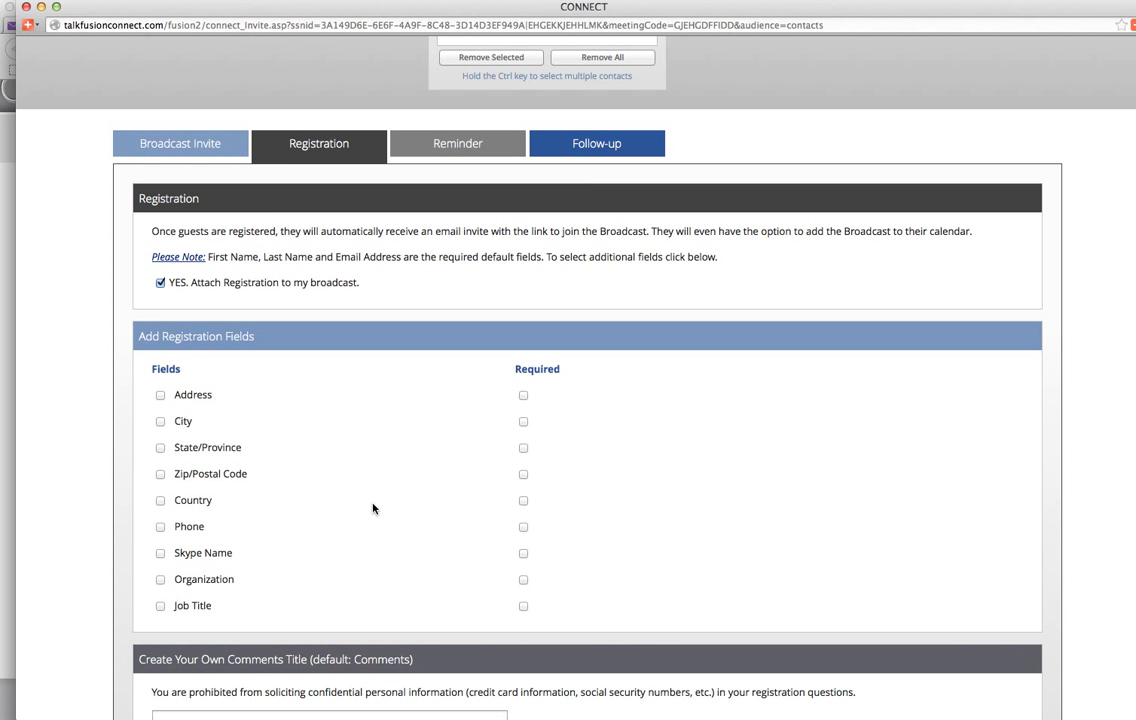
Step: Toggle Address, City, State/Province, Zip, Phone and Country required boxes back to unrequired
click(523, 396)
click(523, 422)
click(523, 448)
click(523, 475)
click(523, 527)
click(523, 501)
click(523, 527)
click(523, 474)
click(523, 448)
click(523, 422)
click(523, 395)
Step: Bring up the Reminder Emails settings
scroll(500, 486, down, 3)
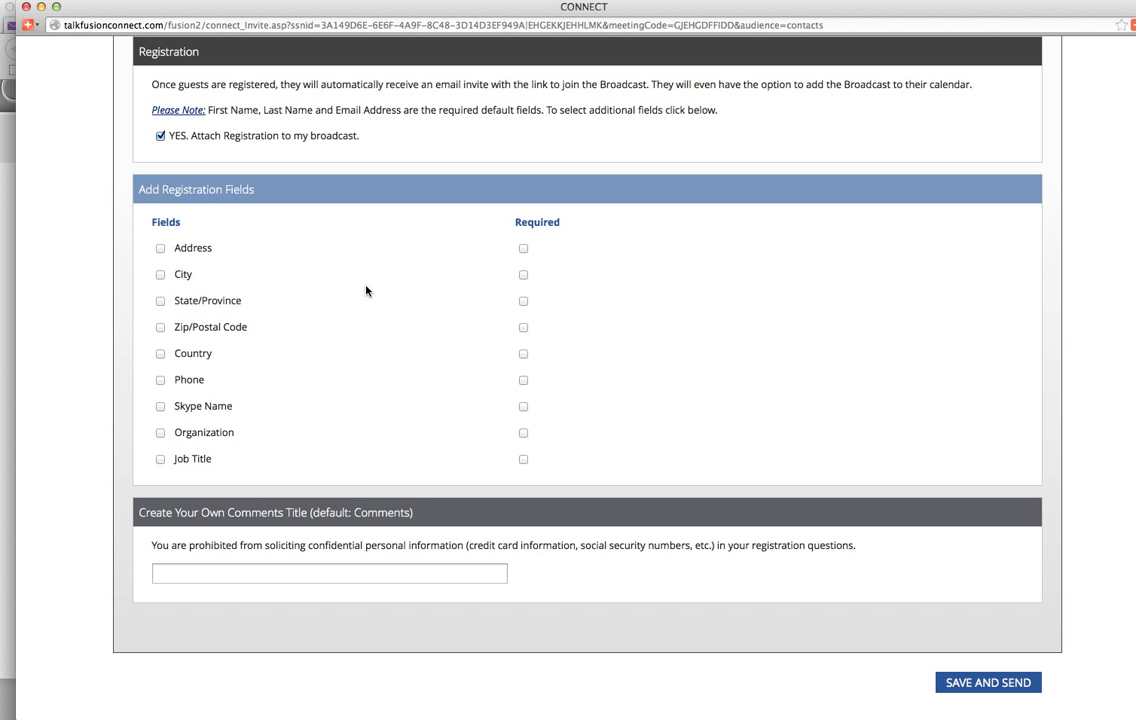
scroll(357, 291, up, 3)
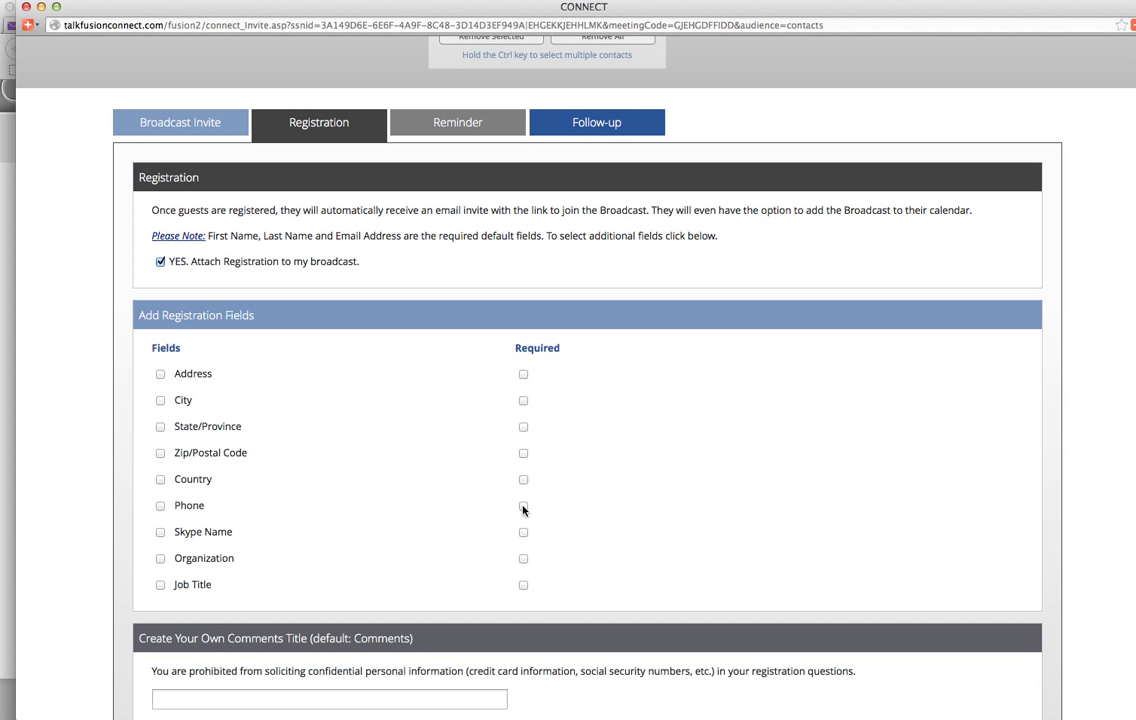
scroll(594, 449, down, 4)
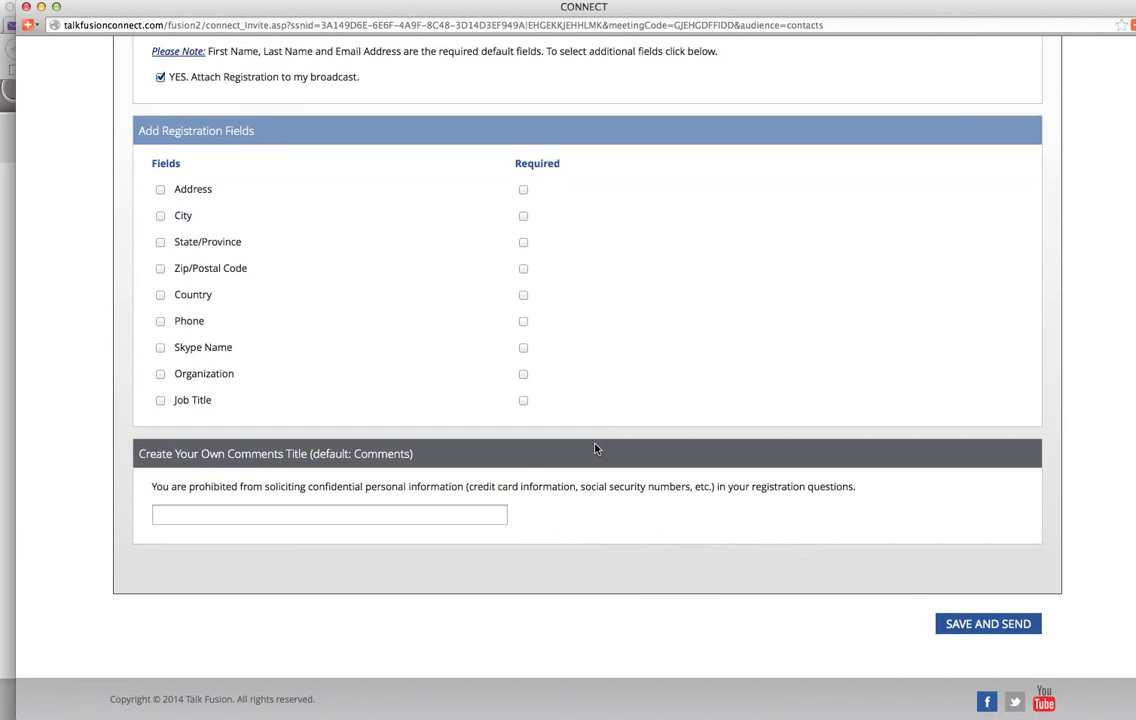
scroll(594, 449, up, 2)
scroll(460, 200, up, 1)
click(460, 198)
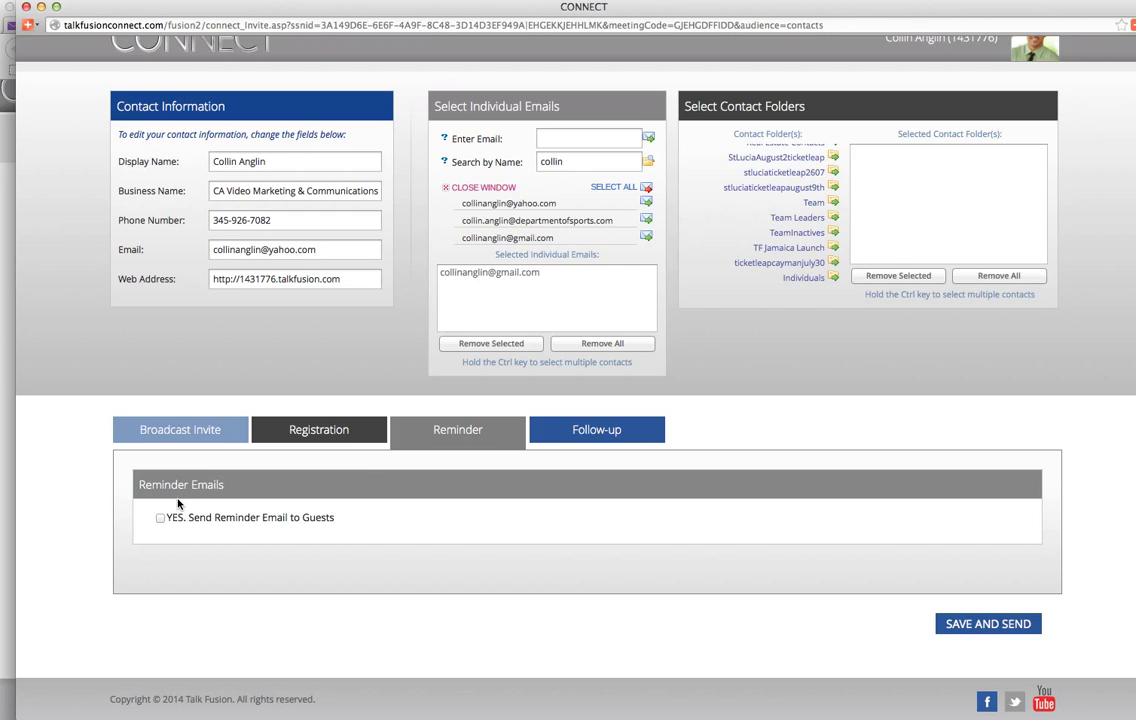
Step: Enable guest reminder emails 1 hour before, subject 'Reminder: Broadcast coming up'
click(161, 518)
scroll(413, 517, down, 4)
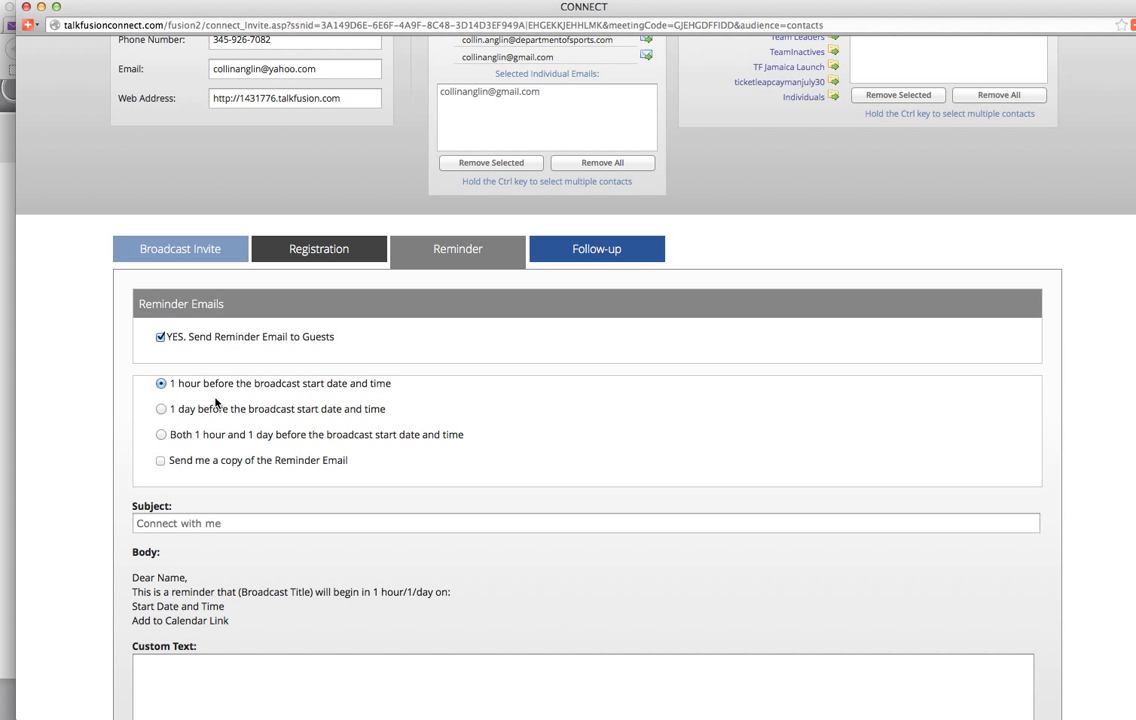
click(138, 524)
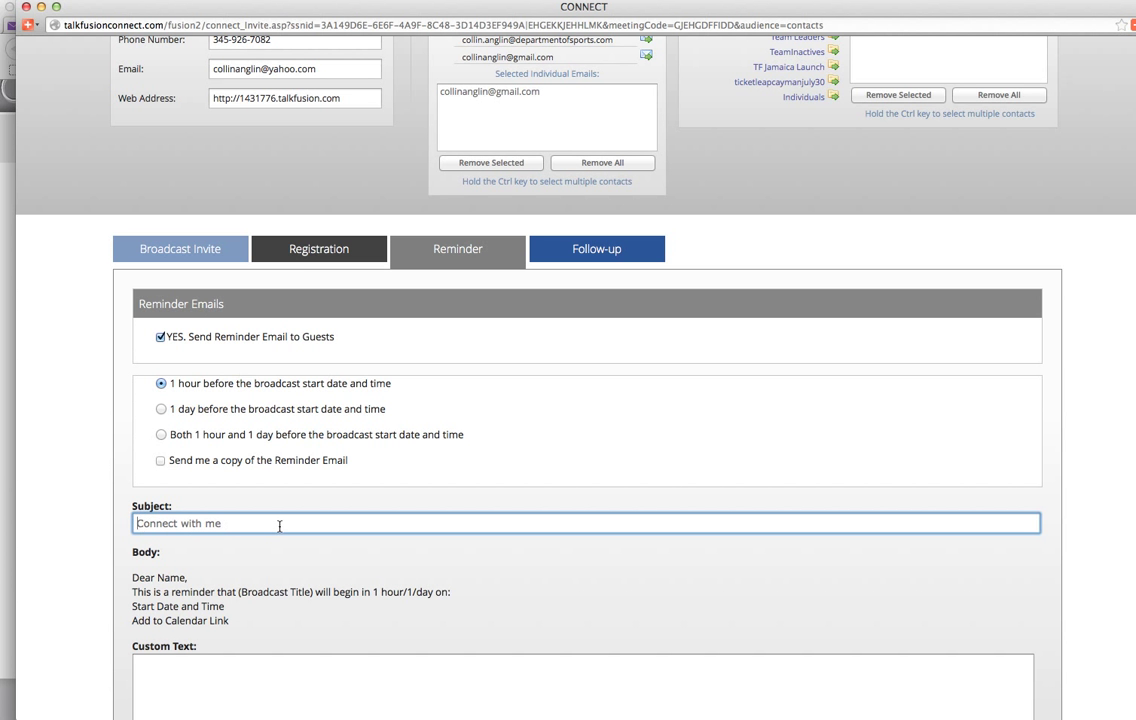
text(Reminder:)
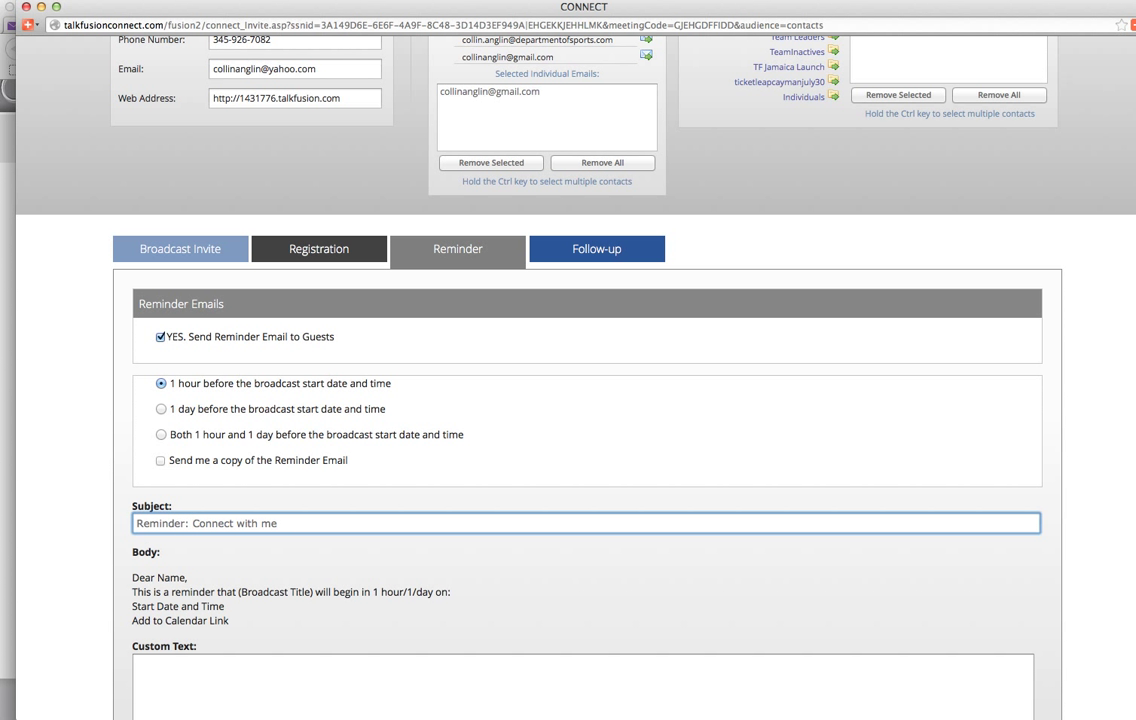
drag(299, 522, 194, 522)
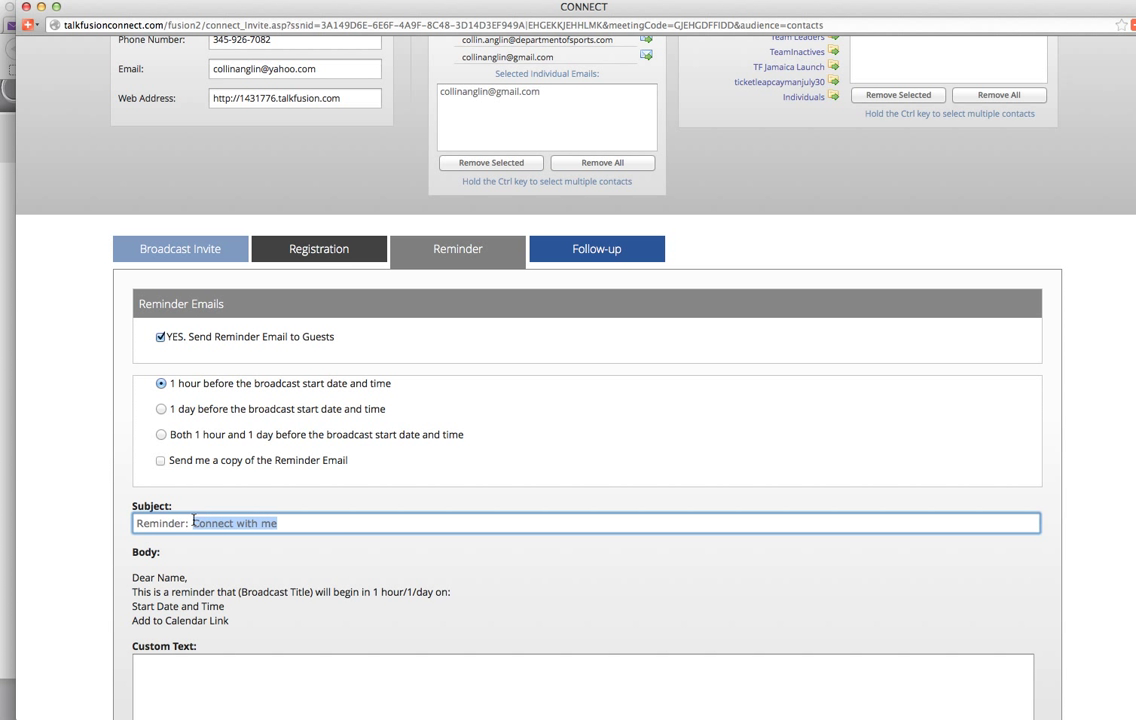
text(Broadcast coming up)
Step: Start Custom Text for the reminder, highlighting the standard body wording
scroll(286, 503, down, 2)
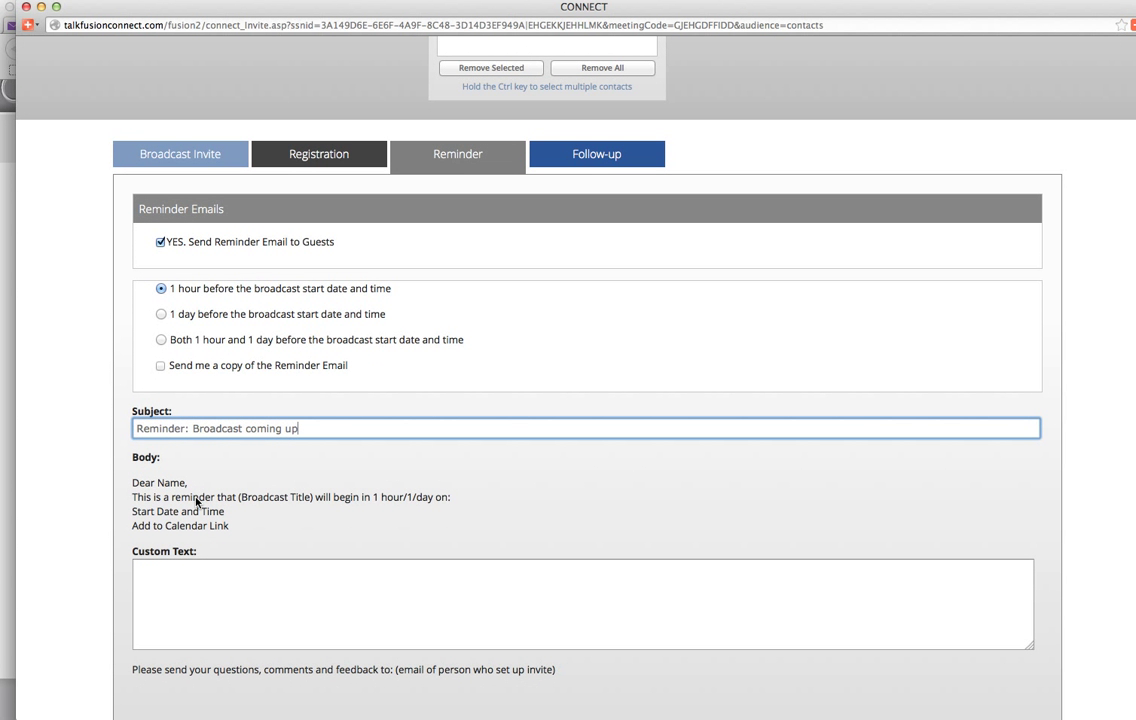
click(172, 584)
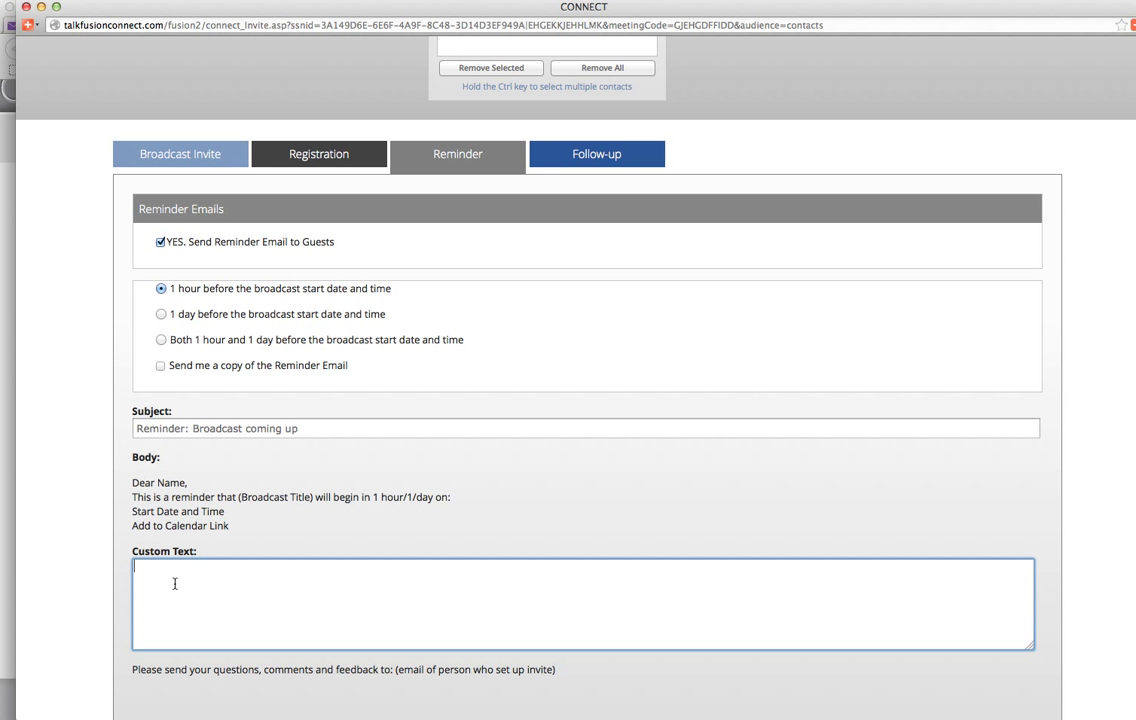
drag(132, 482, 237, 528)
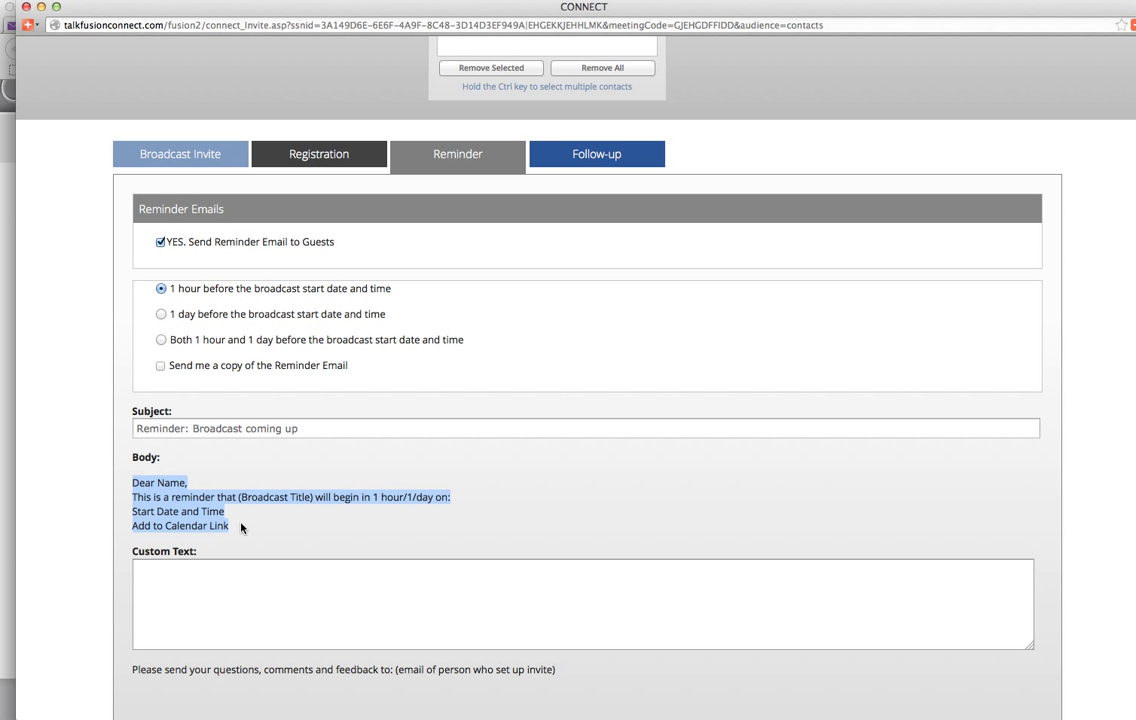
click(246, 588)
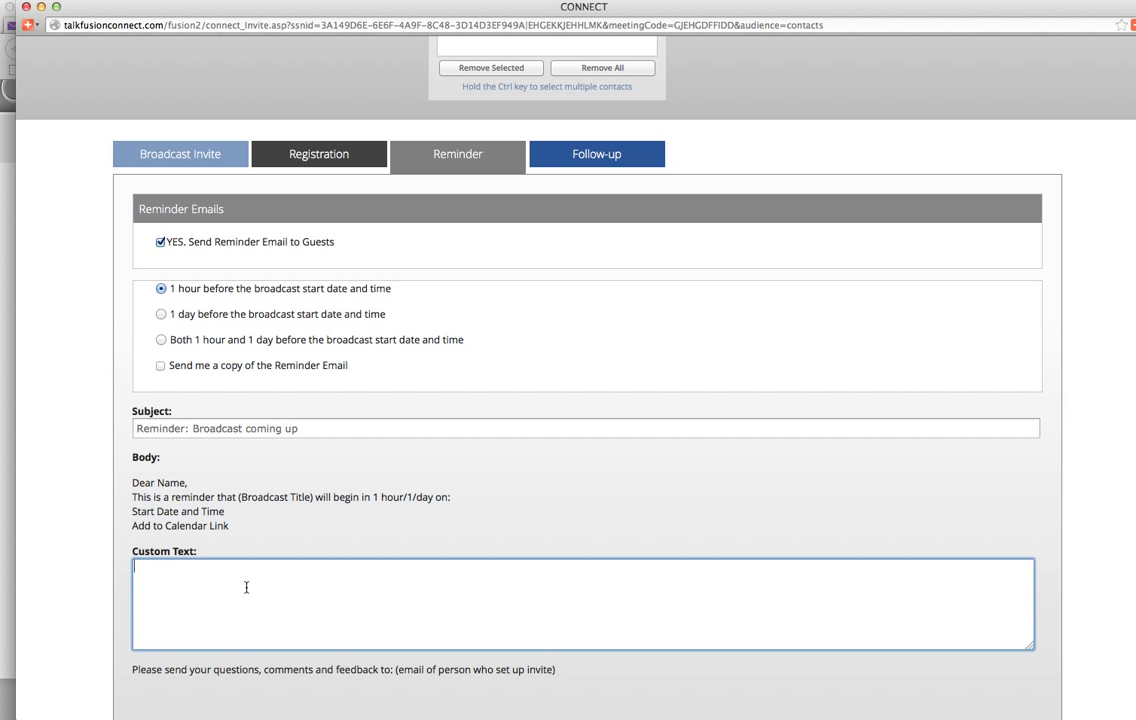
scroll(292, 586, down, 2)
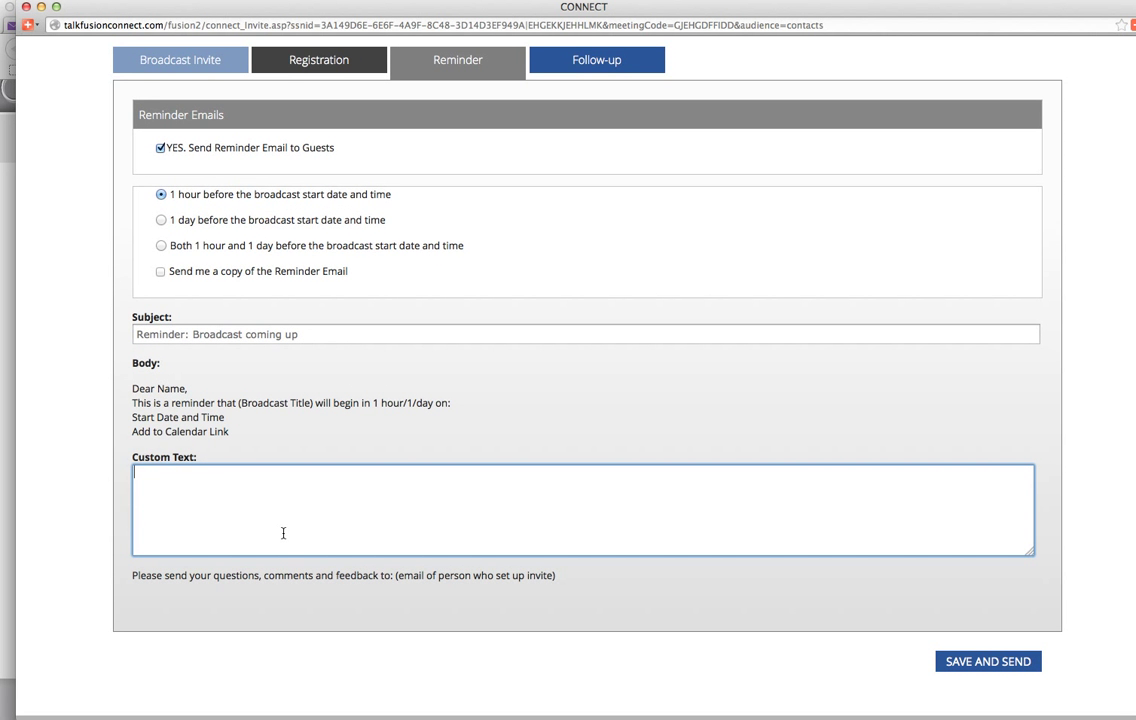